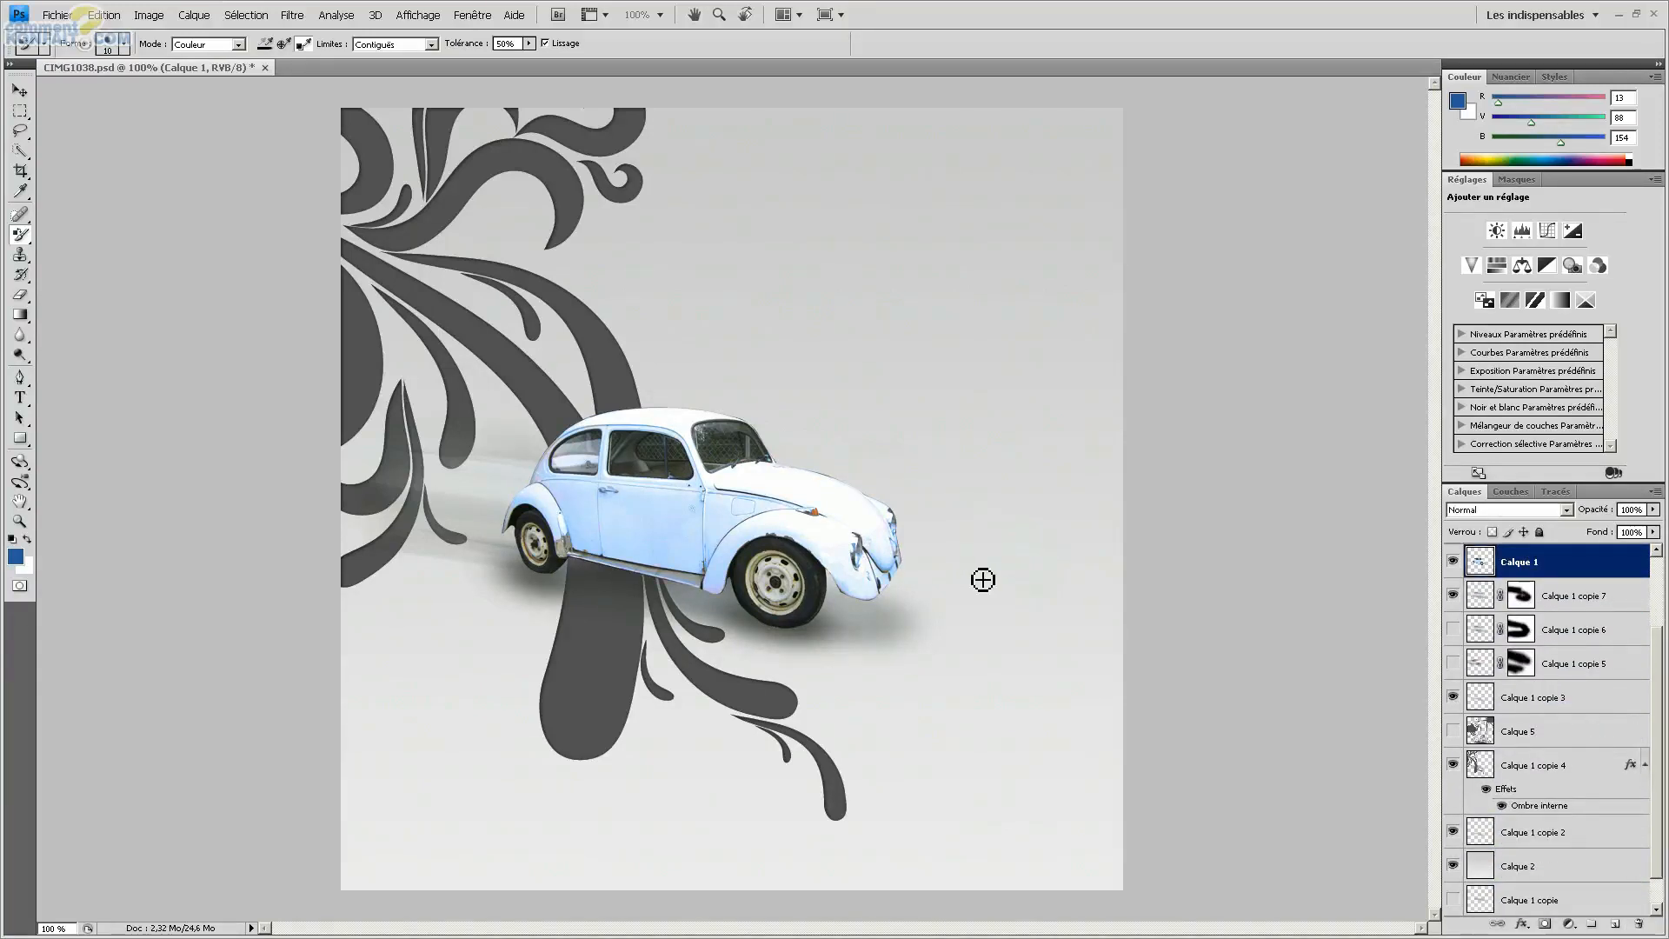
Step: Set the foreground colour to purple with the hex value 9a0d8e
{"action": "key", "text": "v"}
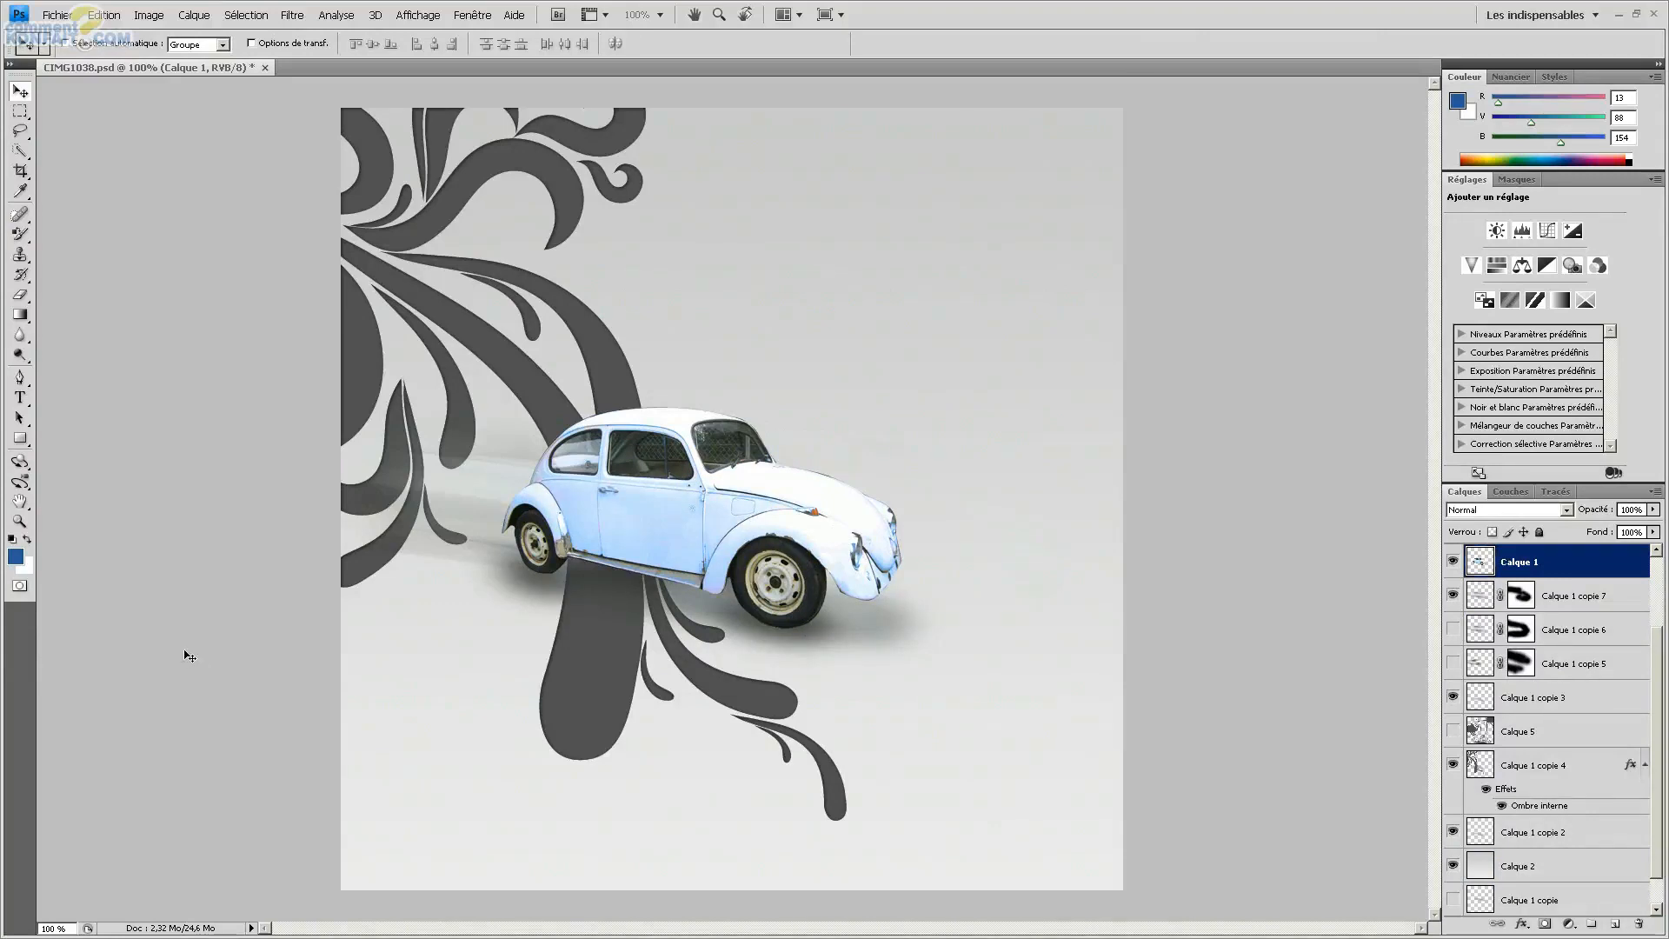
{"action": "left_click", "coordinate": [18, 558]}
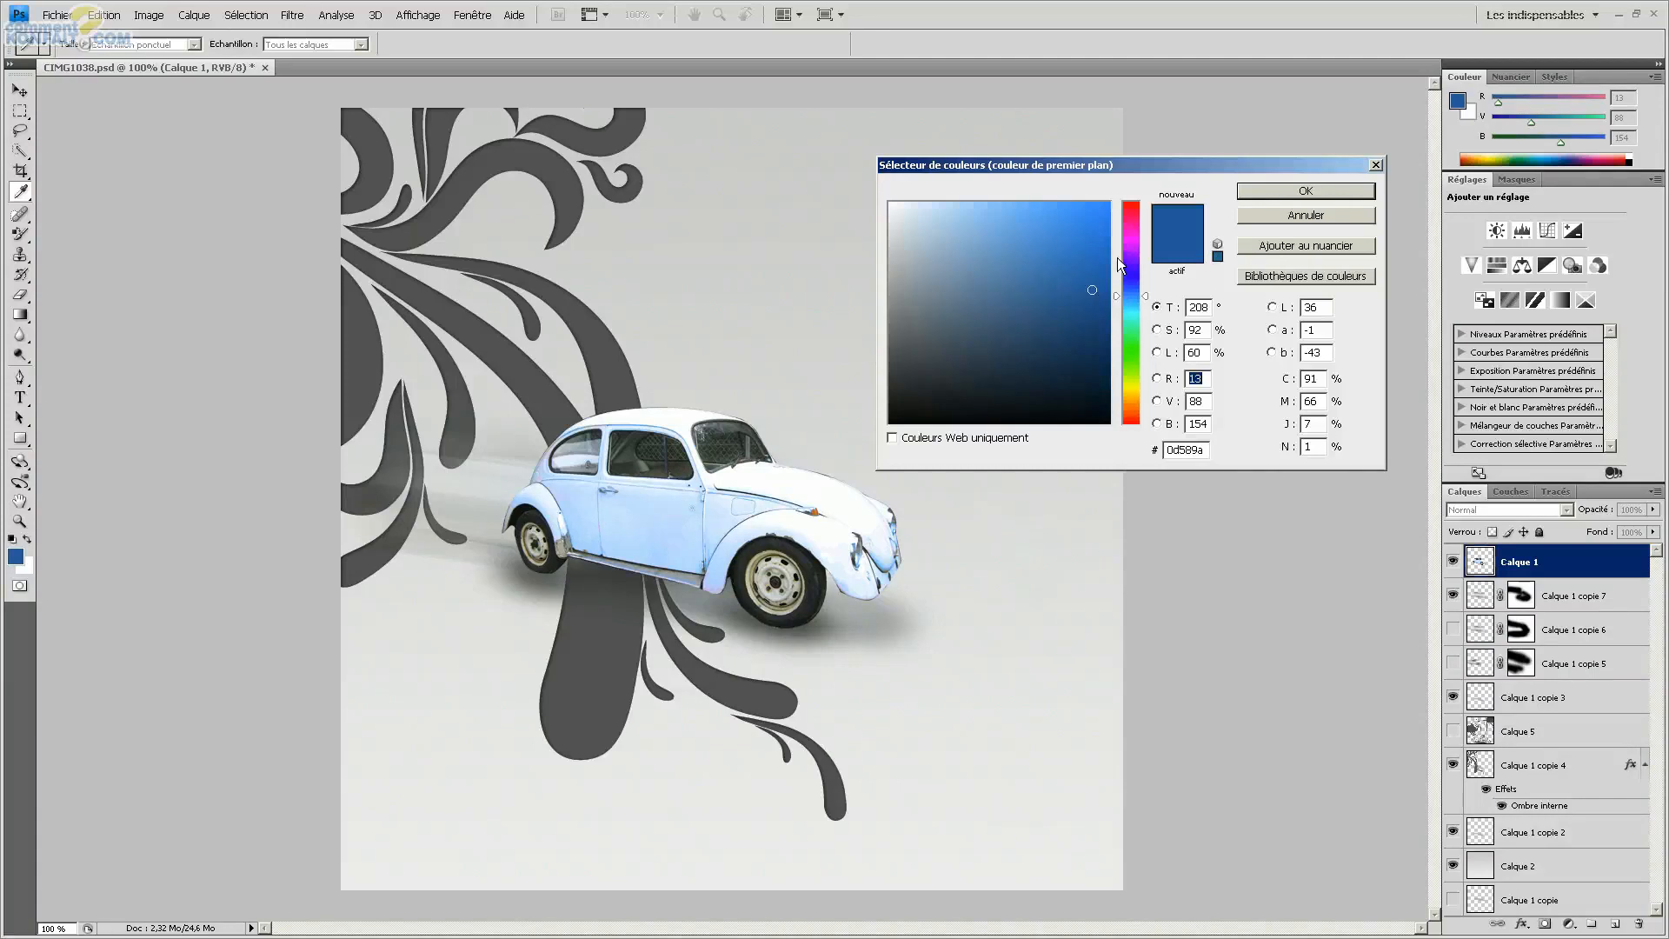
{"action": "mouse_move", "coordinate": [1127, 226]}
{"action": "left_mouse_down"}
{"action": "mouse_move", "coordinate": [1129, 259]}
{"action": "mouse_move", "coordinate": [1143, 249]}
{"action": "left_mouse_up"}
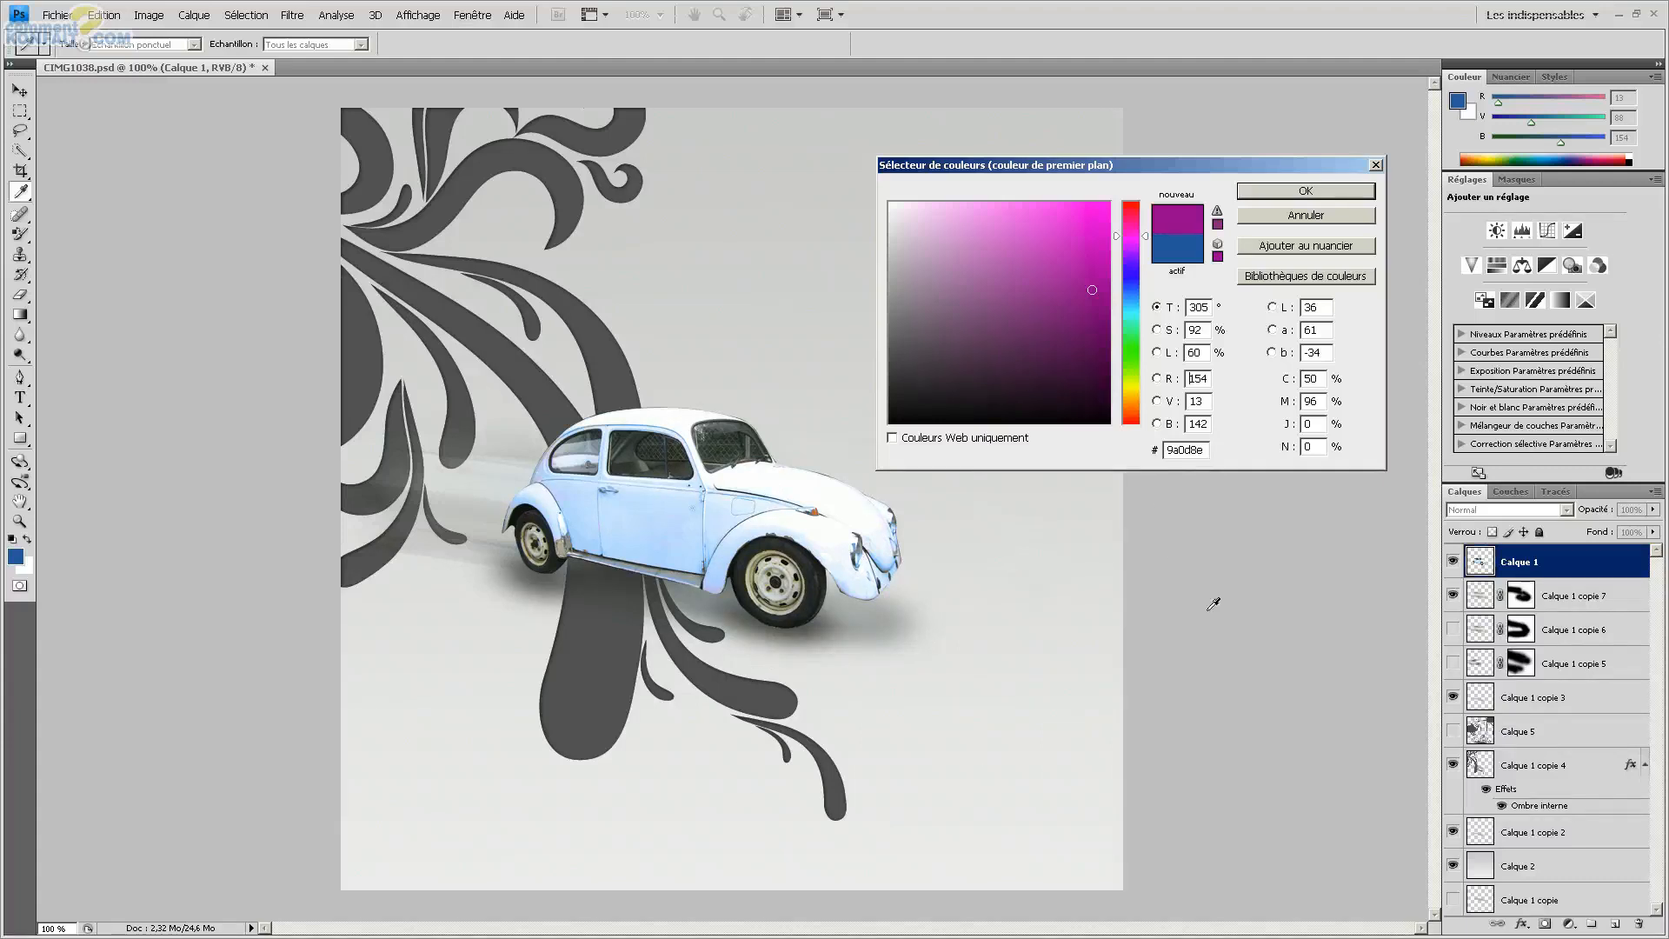
{"action": "left_click", "coordinate": [1301, 189]}
{"action": "key", "text": "v"}
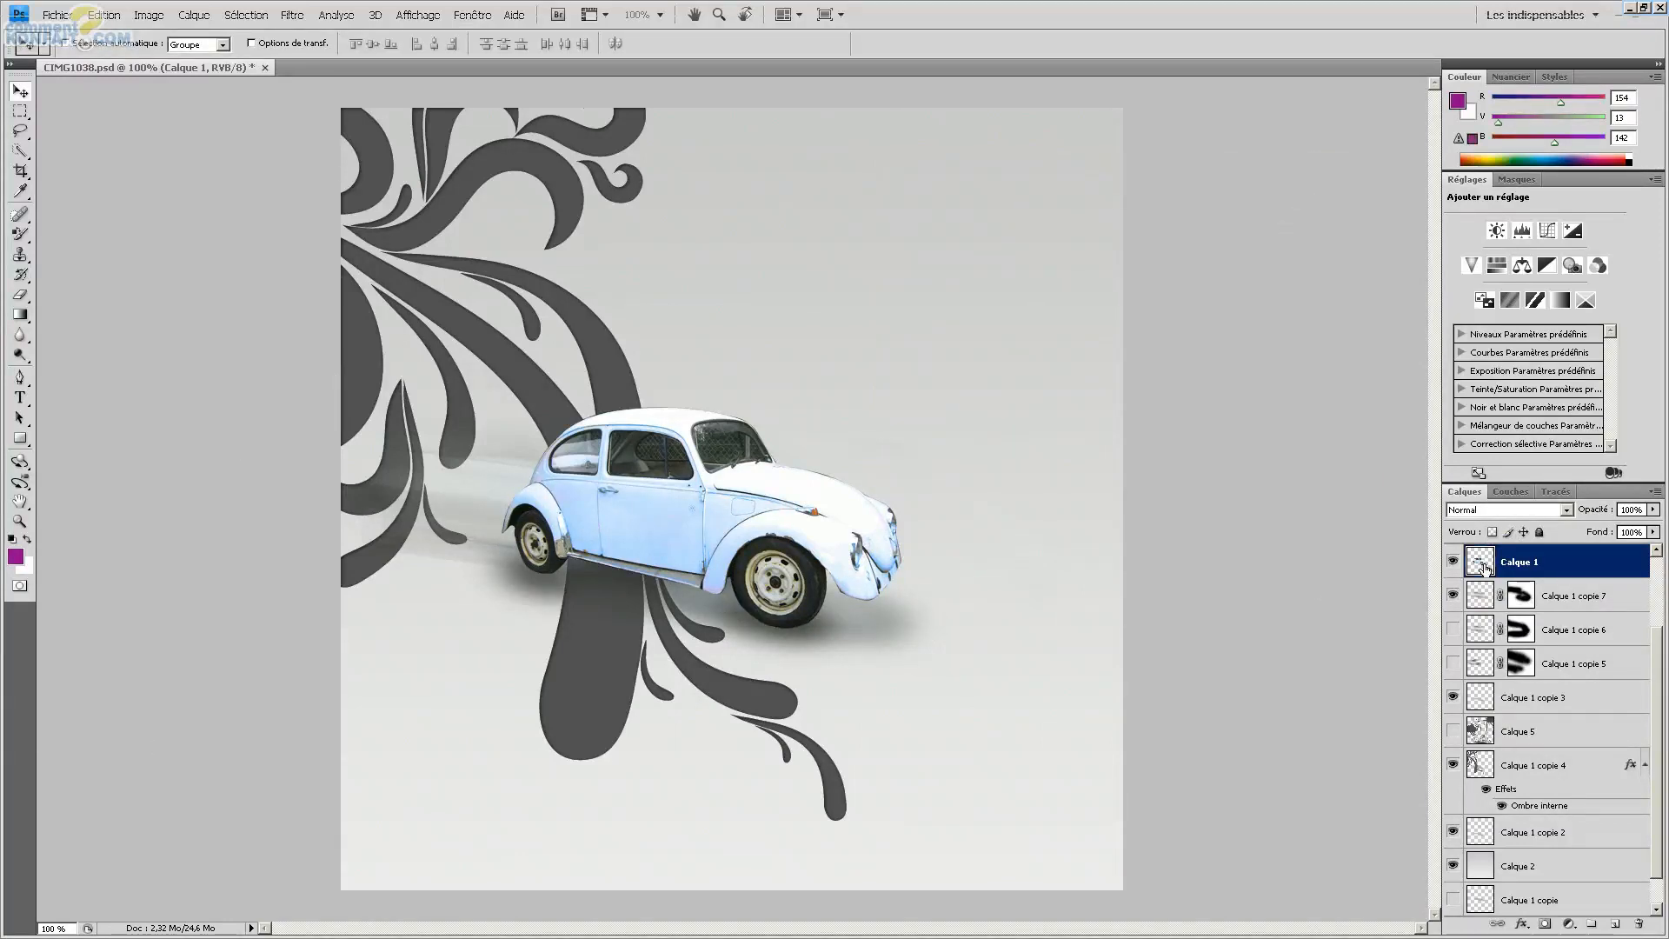
Step: Check the car layer by toggling its visibility and activate the Color Replacement tool with its sampling option
{"action": "left_click", "coordinate": [1453, 564]}
{"action": "left_click", "coordinate": [1453, 563]}
{"action": "left_click", "coordinate": [24, 233]}
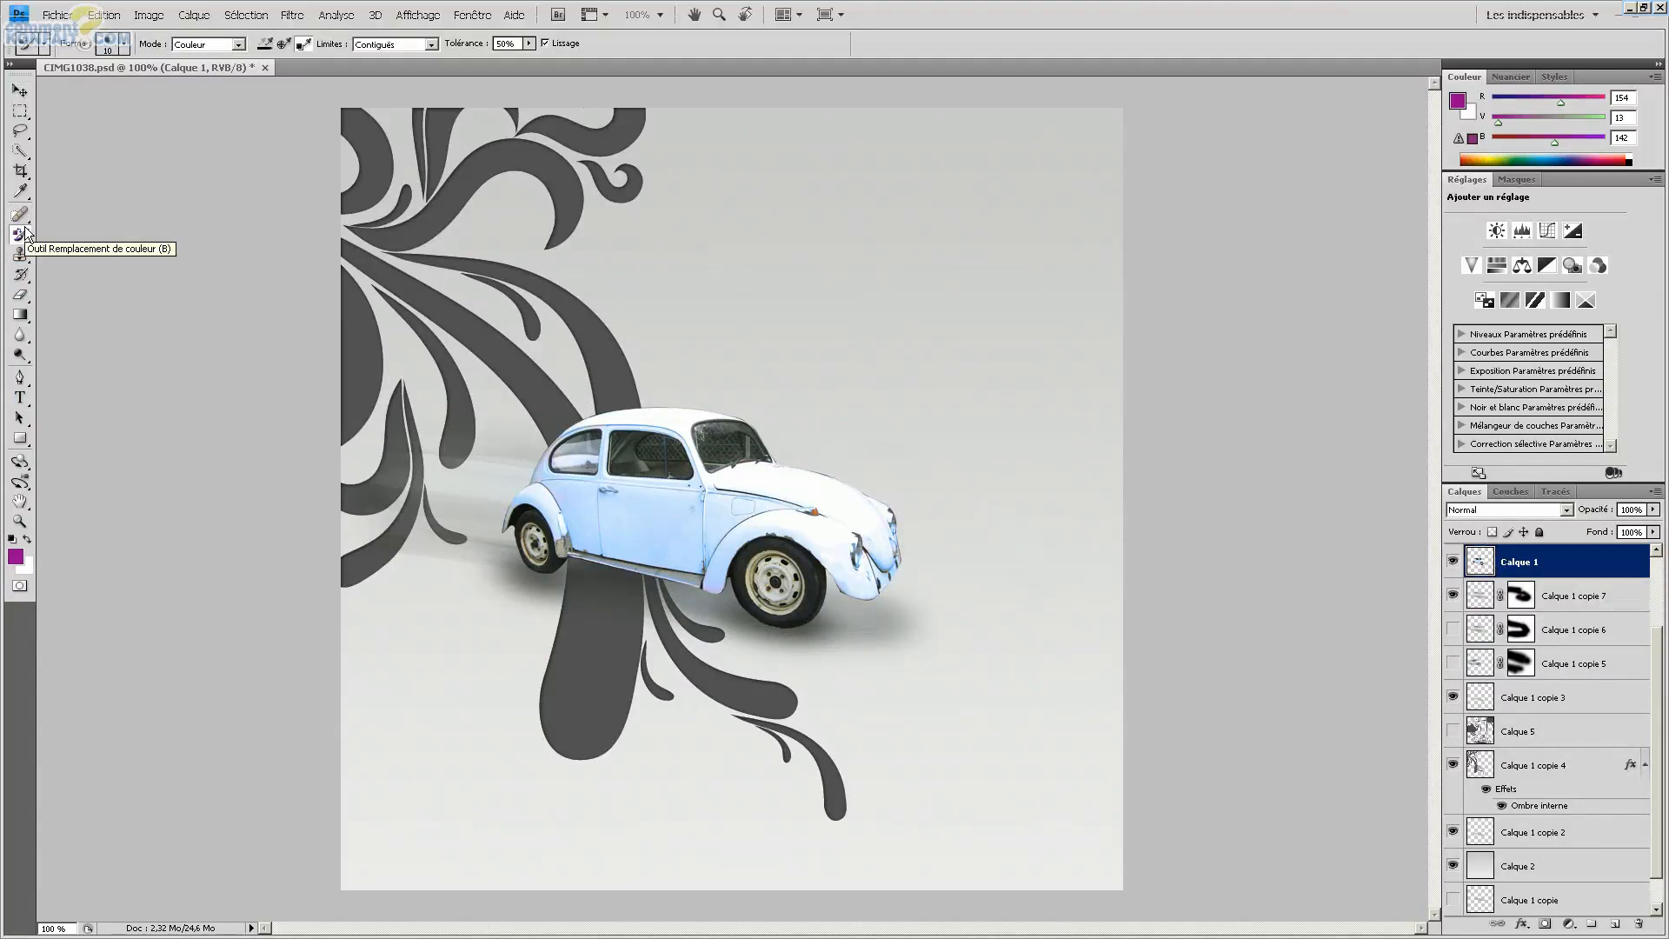
{"action": "right_click", "coordinate": [19, 239]}
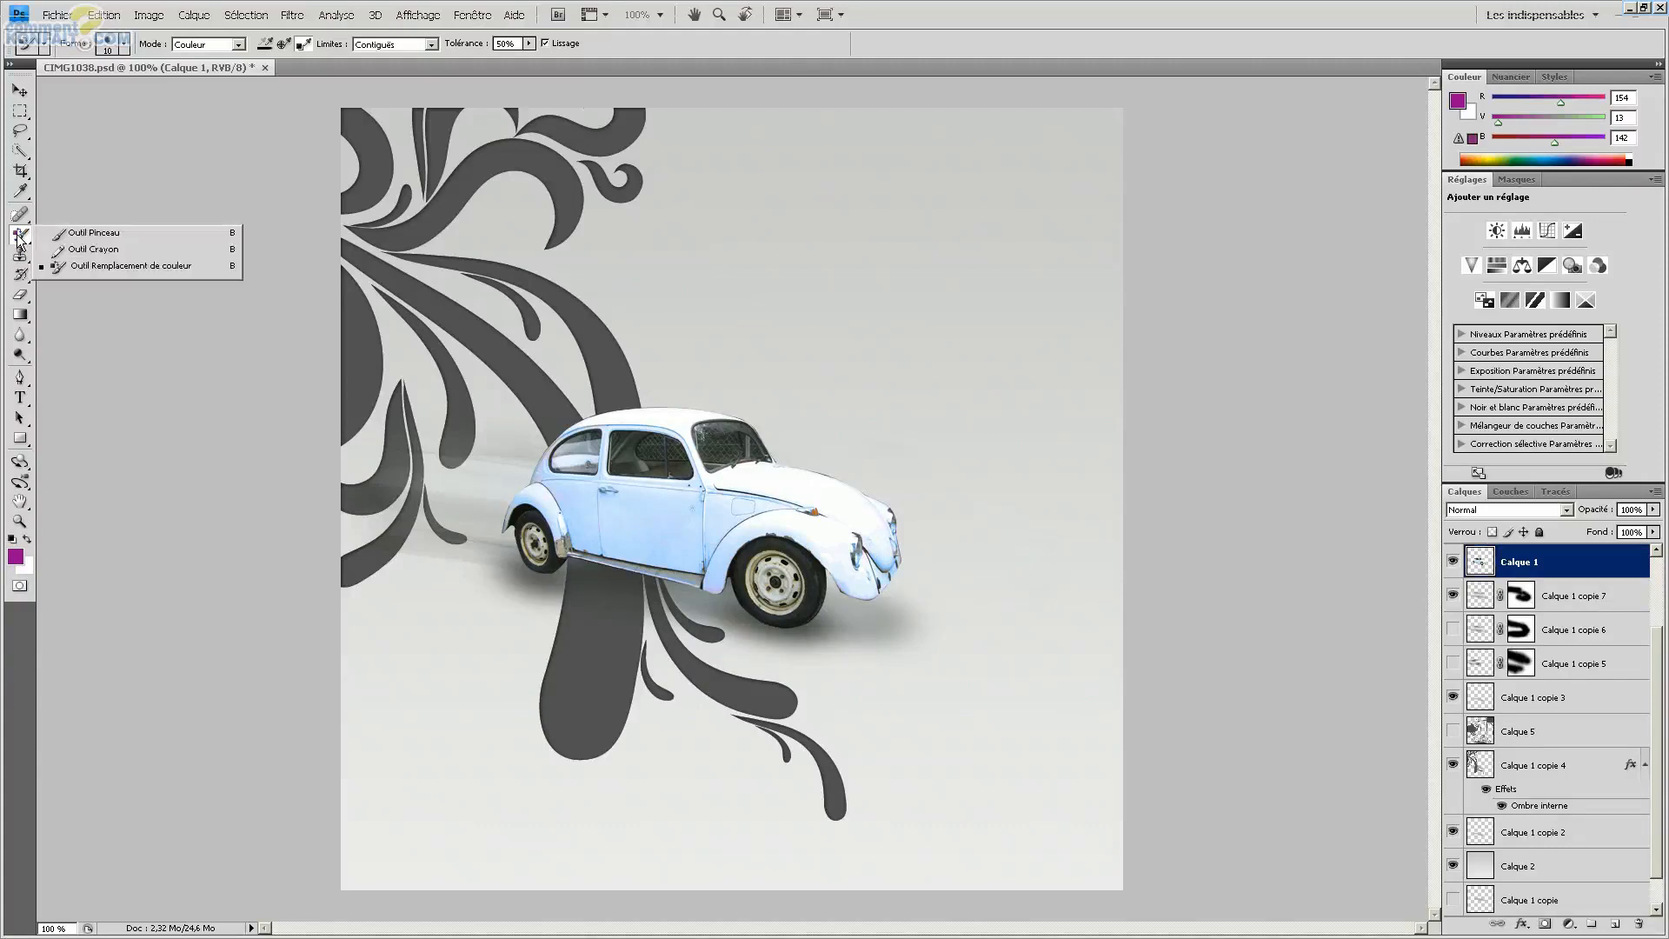
{"action": "left_click", "coordinate": [100, 268]}
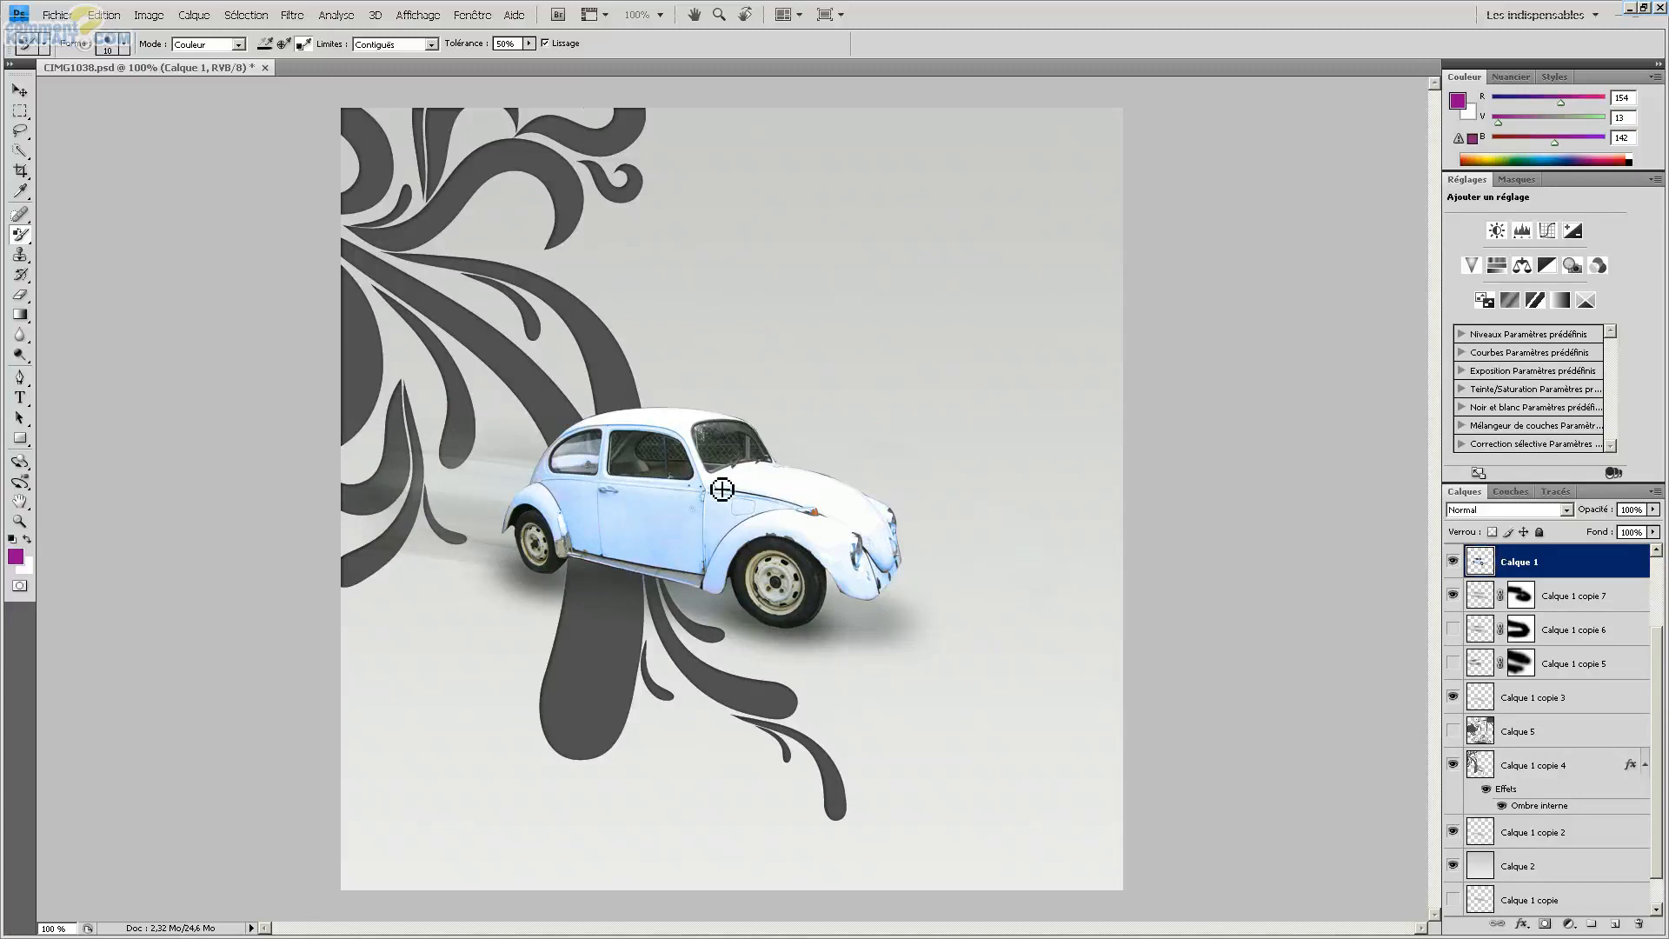
{"action": "left_click", "coordinate": [284, 44]}
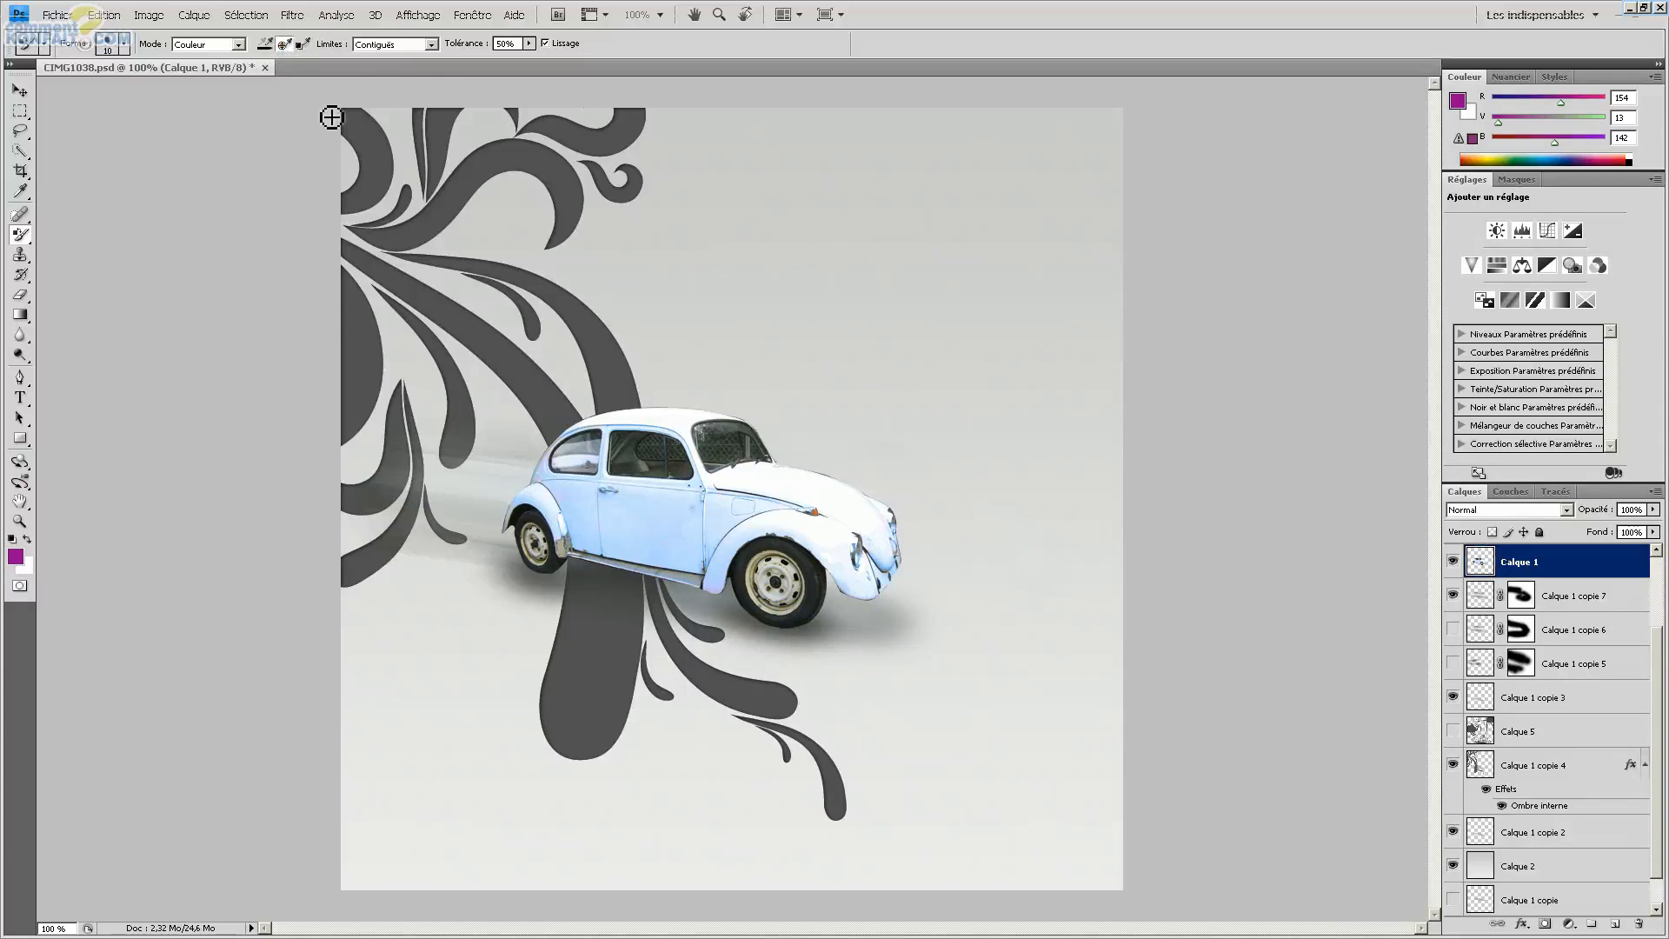
Step: Try replacing the colour on the car door with the small brush and undo the last stroke
{"action": "left_click", "coordinate": [673, 516]}
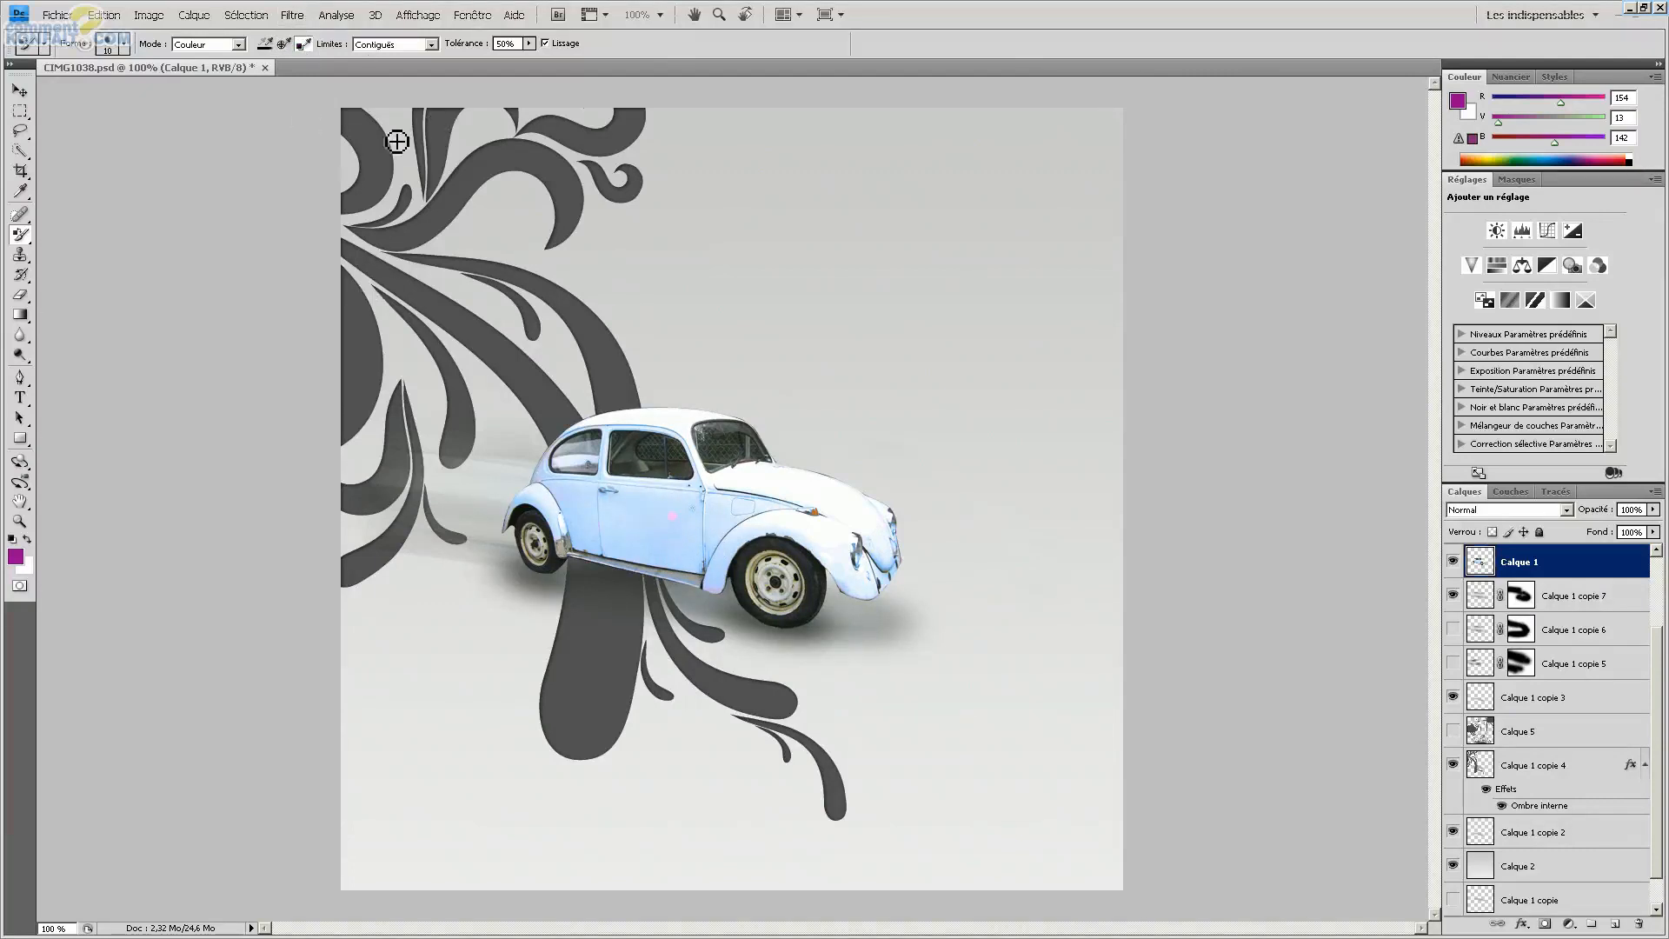
{"action": "mouse_move", "coordinate": [674, 544]}
{"action": "left_mouse_down"}
{"action": "mouse_move", "coordinate": [704, 519]}
{"action": "mouse_move", "coordinate": [719, 605]}
{"action": "mouse_move", "coordinate": [726, 589]}
{"action": "left_mouse_up"}
{"action": "key", "text": "ctrl+z"}
Step: Try recolouring the car's door, rear fender and side with a 39 px brush at 28% tolerance
{"action": "left_click", "coordinate": [529, 43]}
{"action": "left_click", "coordinate": [123, 43]}
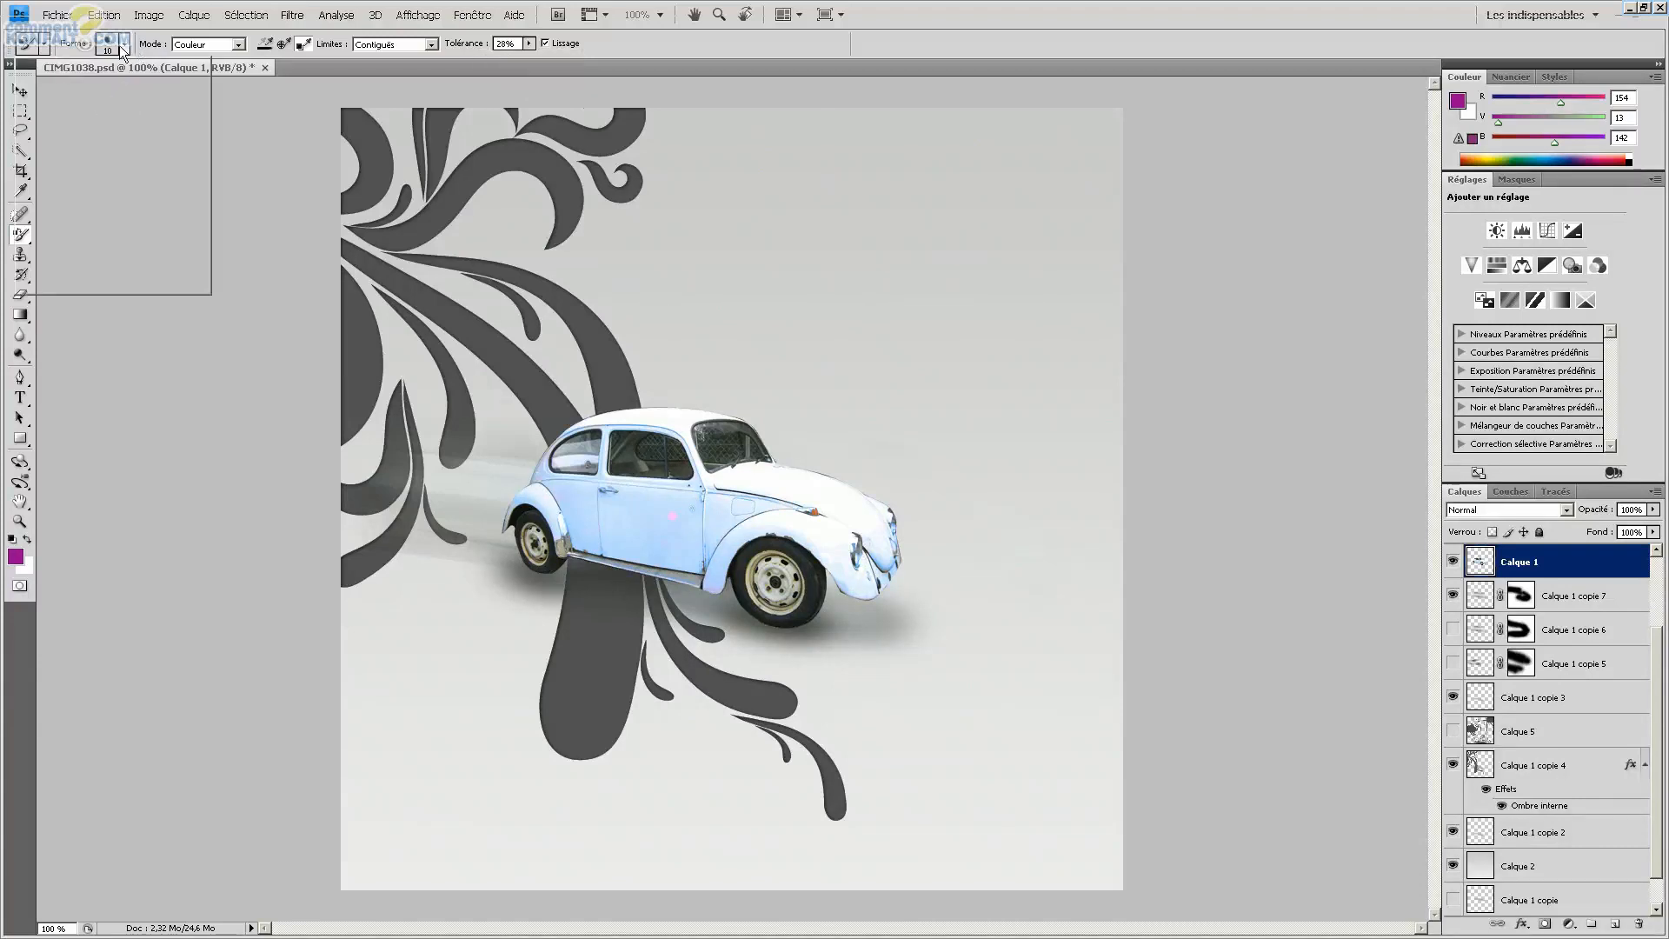
{"action": "left_click_drag", "start_coordinate": [55, 92], "coordinate": [61, 91]}
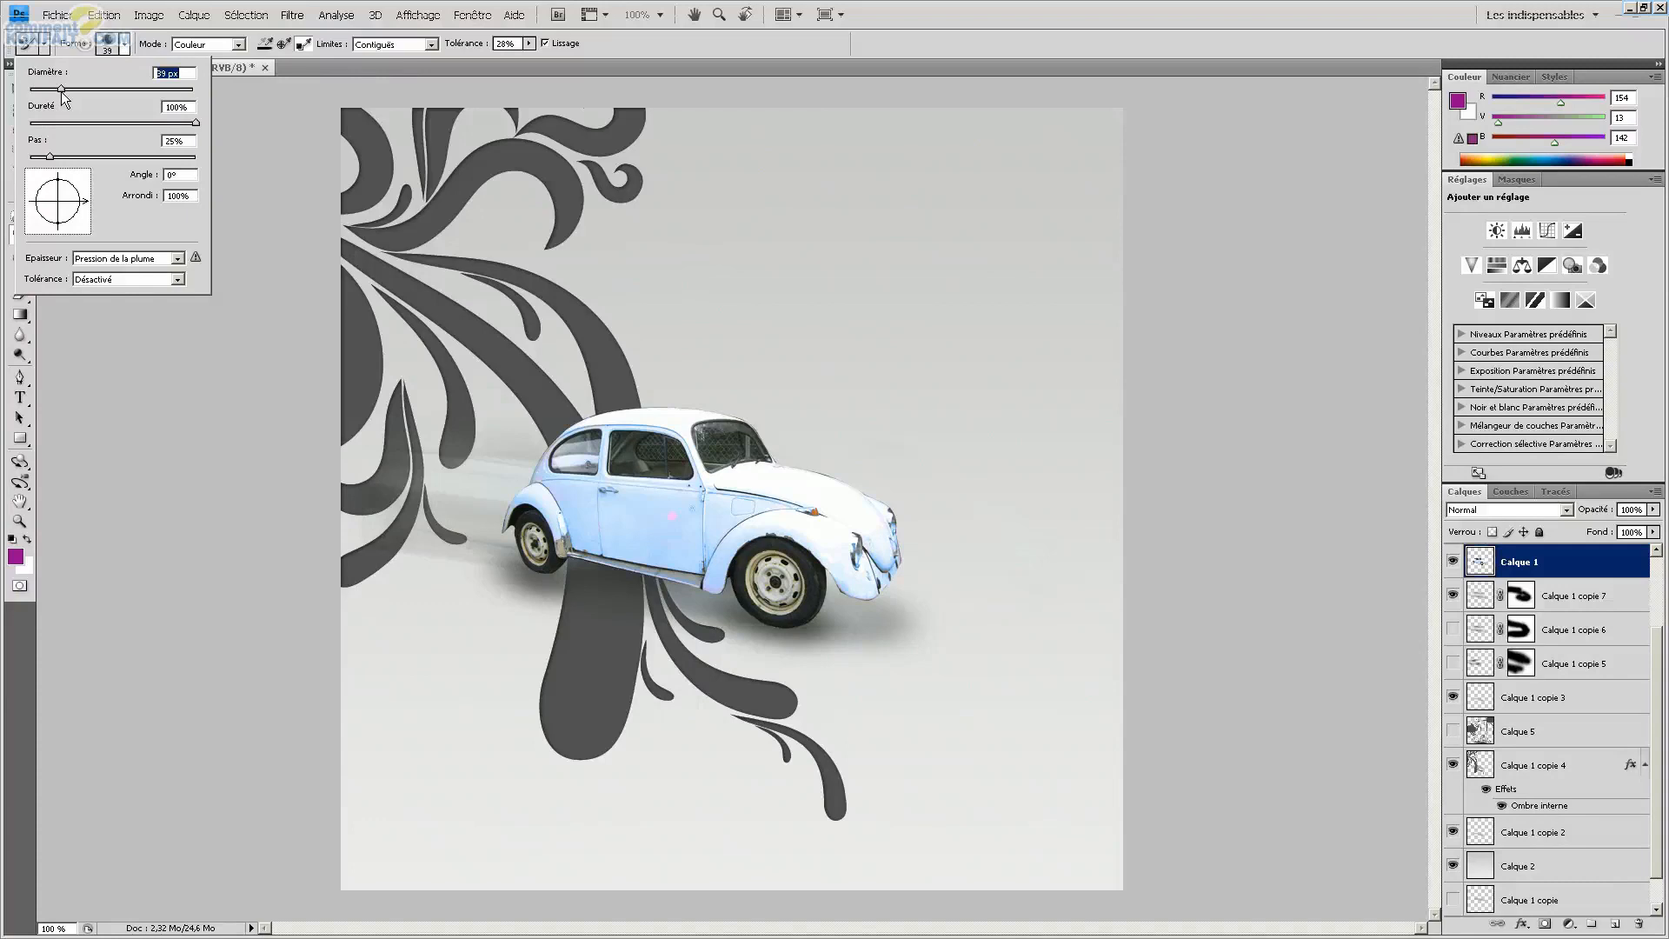
{"action": "key", "text": "Return"}
{"action": "mouse_move", "coordinate": [690, 499]}
{"action": "left_mouse_down"}
{"action": "mouse_move", "coordinate": [605, 475]}
{"action": "mouse_move", "coordinate": [682, 492]}
{"action": "left_mouse_up"}
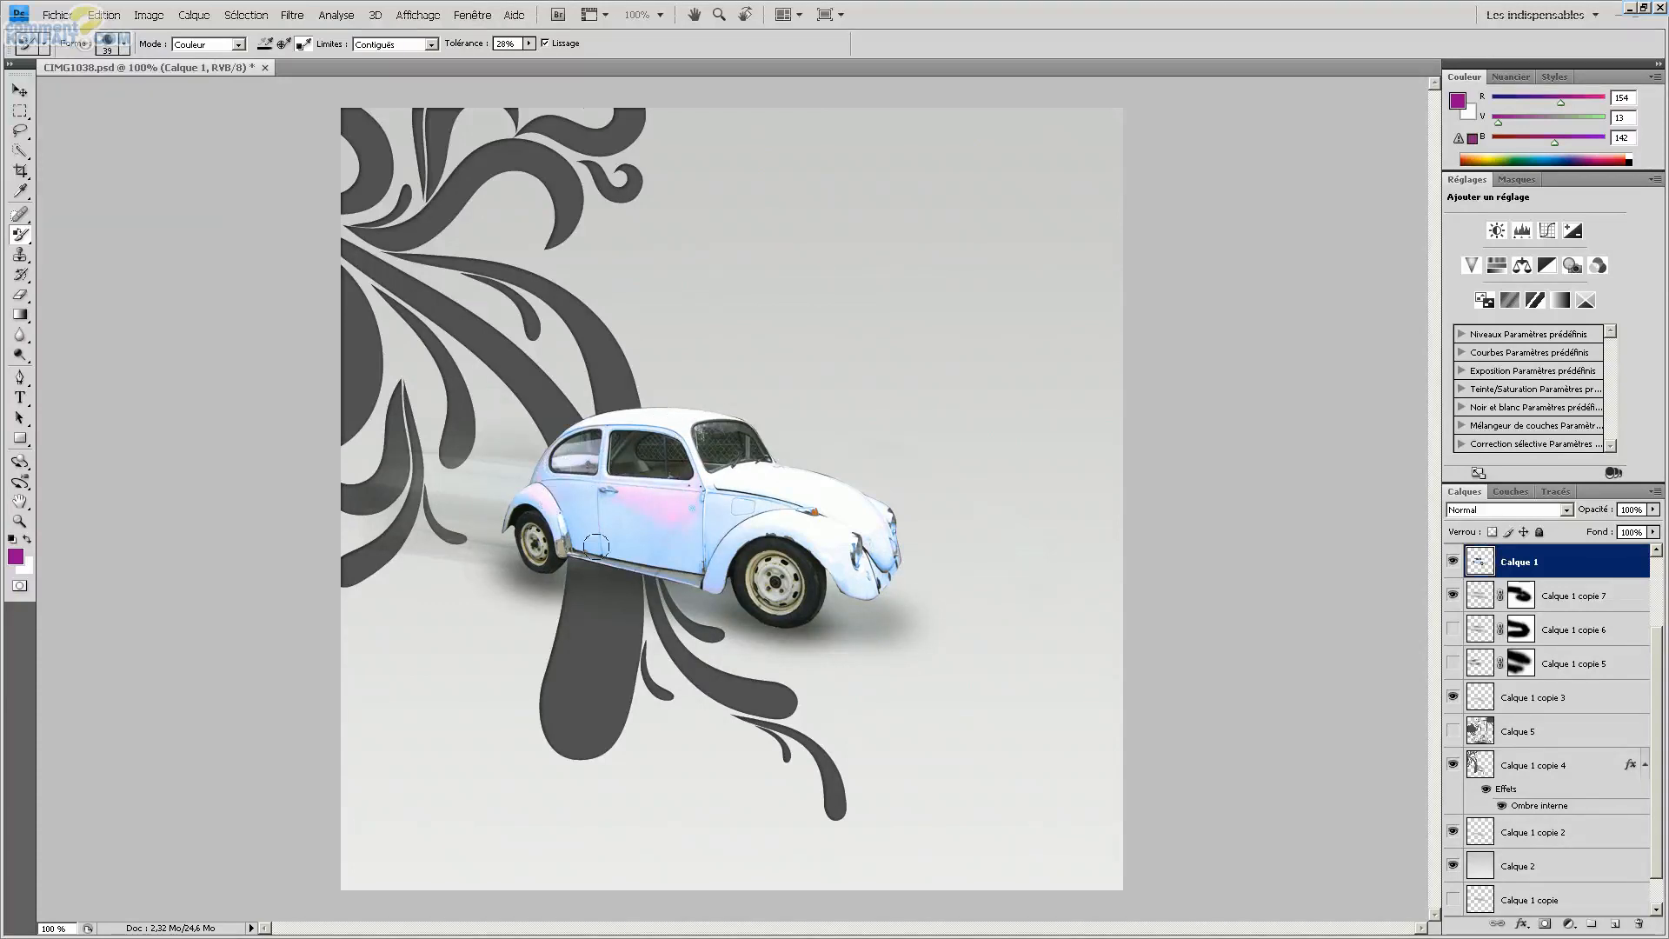
{"action": "mouse_move", "coordinate": [532, 495]}
{"action": "left_mouse_down"}
{"action": "mouse_move", "coordinate": [839, 546]}
{"action": "mouse_move", "coordinate": [776, 489]}
{"action": "mouse_move", "coordinate": [886, 550]}
{"action": "mouse_move", "coordinate": [906, 531]}
{"action": "mouse_move", "coordinate": [860, 585]}
{"action": "mouse_move", "coordinate": [808, 460]}
{"action": "mouse_move", "coordinate": [748, 465]}
{"action": "mouse_move", "coordinate": [703, 553]}
{"action": "mouse_move", "coordinate": [784, 499]}
{"action": "mouse_move", "coordinate": [808, 525]}
{"action": "mouse_move", "coordinate": [703, 550]}
{"action": "mouse_move", "coordinate": [693, 594]}
{"action": "mouse_move", "coordinate": [634, 529]}
{"action": "mouse_move", "coordinate": [521, 504]}
{"action": "mouse_move", "coordinate": [663, 530]}
{"action": "mouse_move", "coordinate": [724, 581]}
{"action": "mouse_move", "coordinate": [692, 521]}
{"action": "mouse_move", "coordinate": [550, 466]}
{"action": "mouse_move", "coordinate": [514, 480]}
{"action": "mouse_move", "coordinate": [613, 556]}
{"action": "left_mouse_up"}
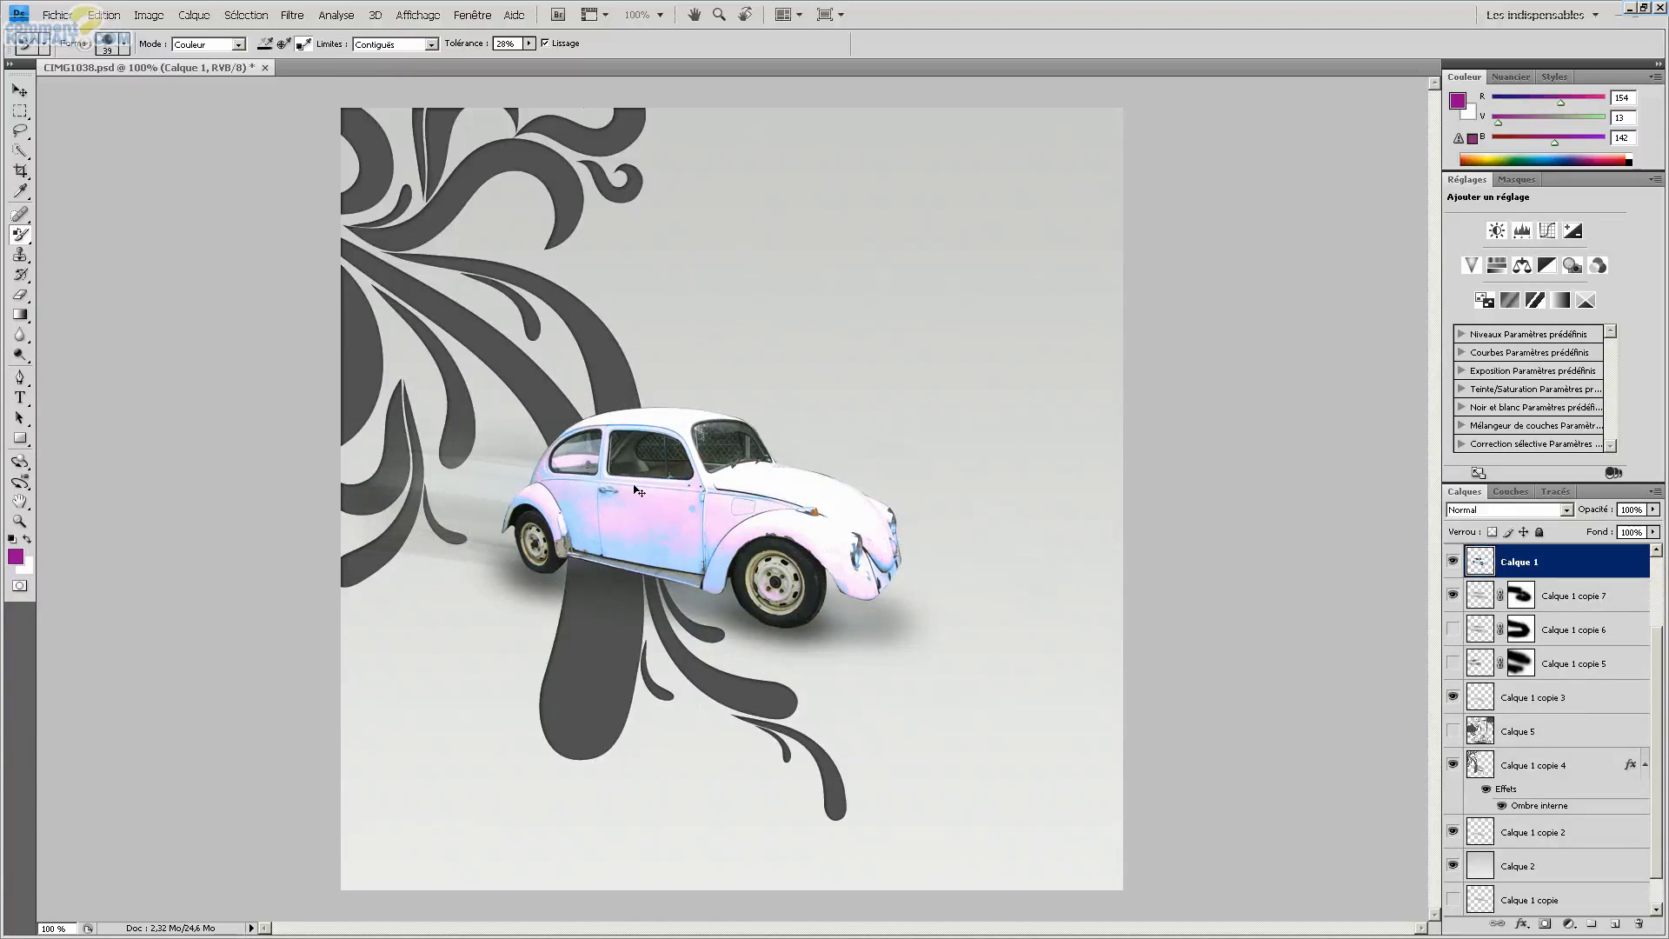
Step: Test the colour replacement on the front fender and door with the tolerance lowered to 16%
{"action": "left_click", "coordinate": [529, 43]}
{"action": "left_click_drag", "start_coordinate": [528, 59], "coordinate": [520, 59]}
{"action": "left_click", "coordinate": [721, 519]}
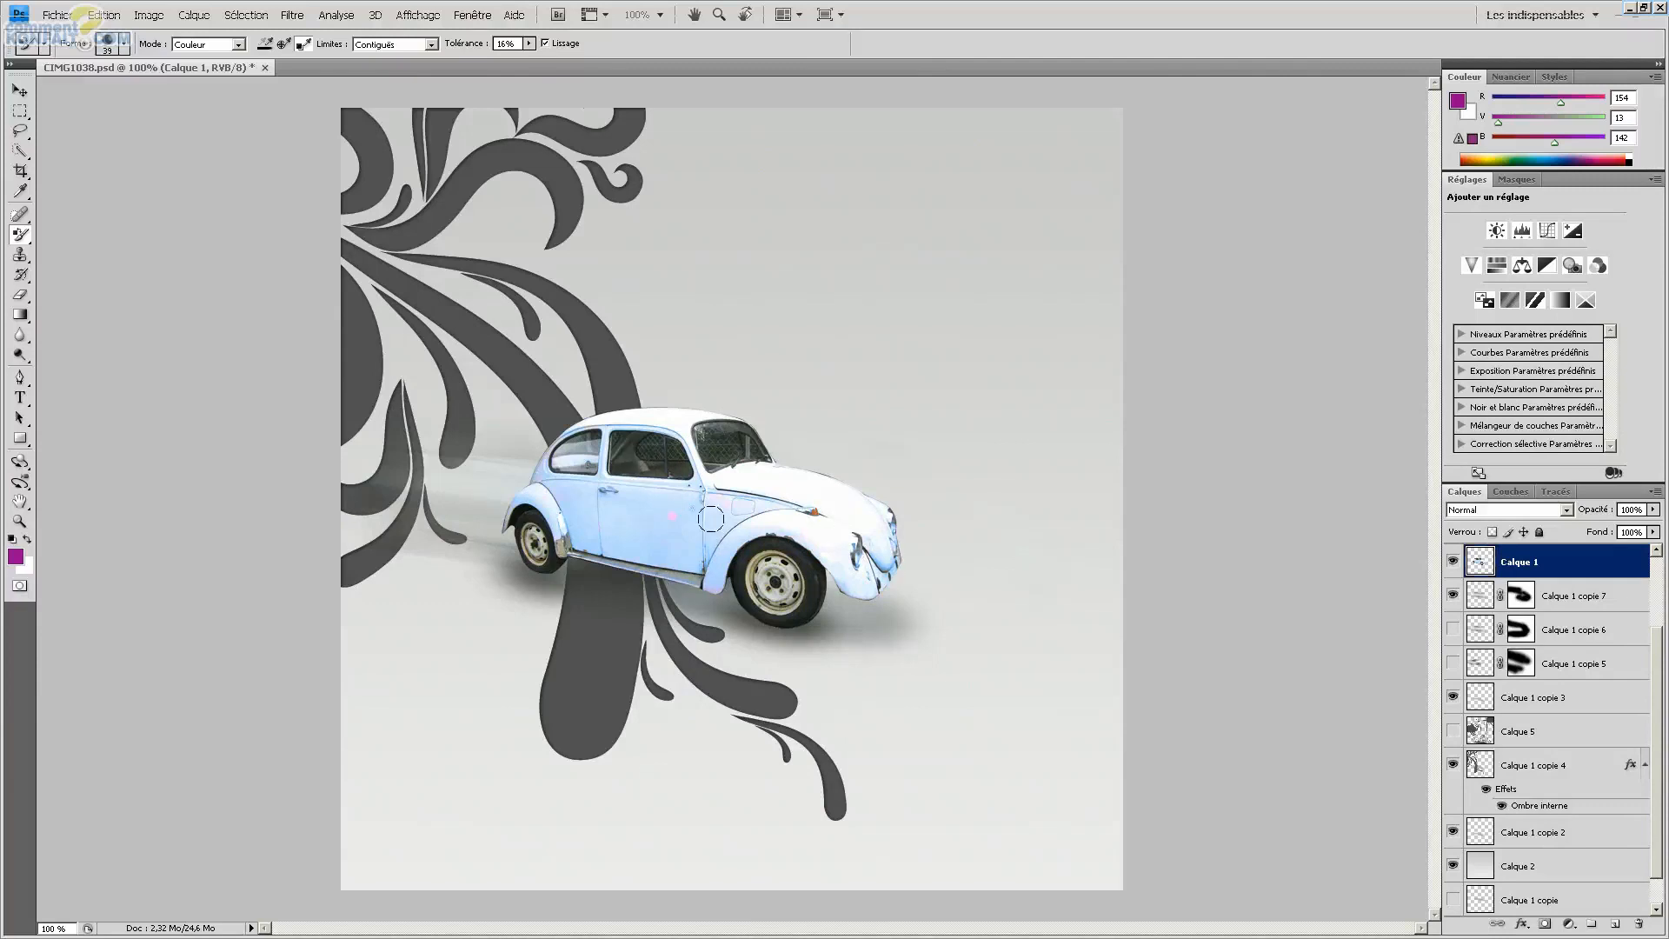
{"action": "left_click", "coordinate": [529, 43]}
{"action": "left_click", "coordinate": [646, 515]}
Step: Recolour the car body from the rear side to the front with a 23 px brush at 37% tolerance
{"action": "left_click", "coordinate": [529, 43]}
{"action": "left_click_drag", "start_coordinate": [544, 64], "coordinate": [546, 64]}
{"action": "left_click", "coordinate": [125, 45]}
{"action": "left_click", "coordinate": [125, 45]}
{"action": "left_click", "coordinate": [125, 45]}
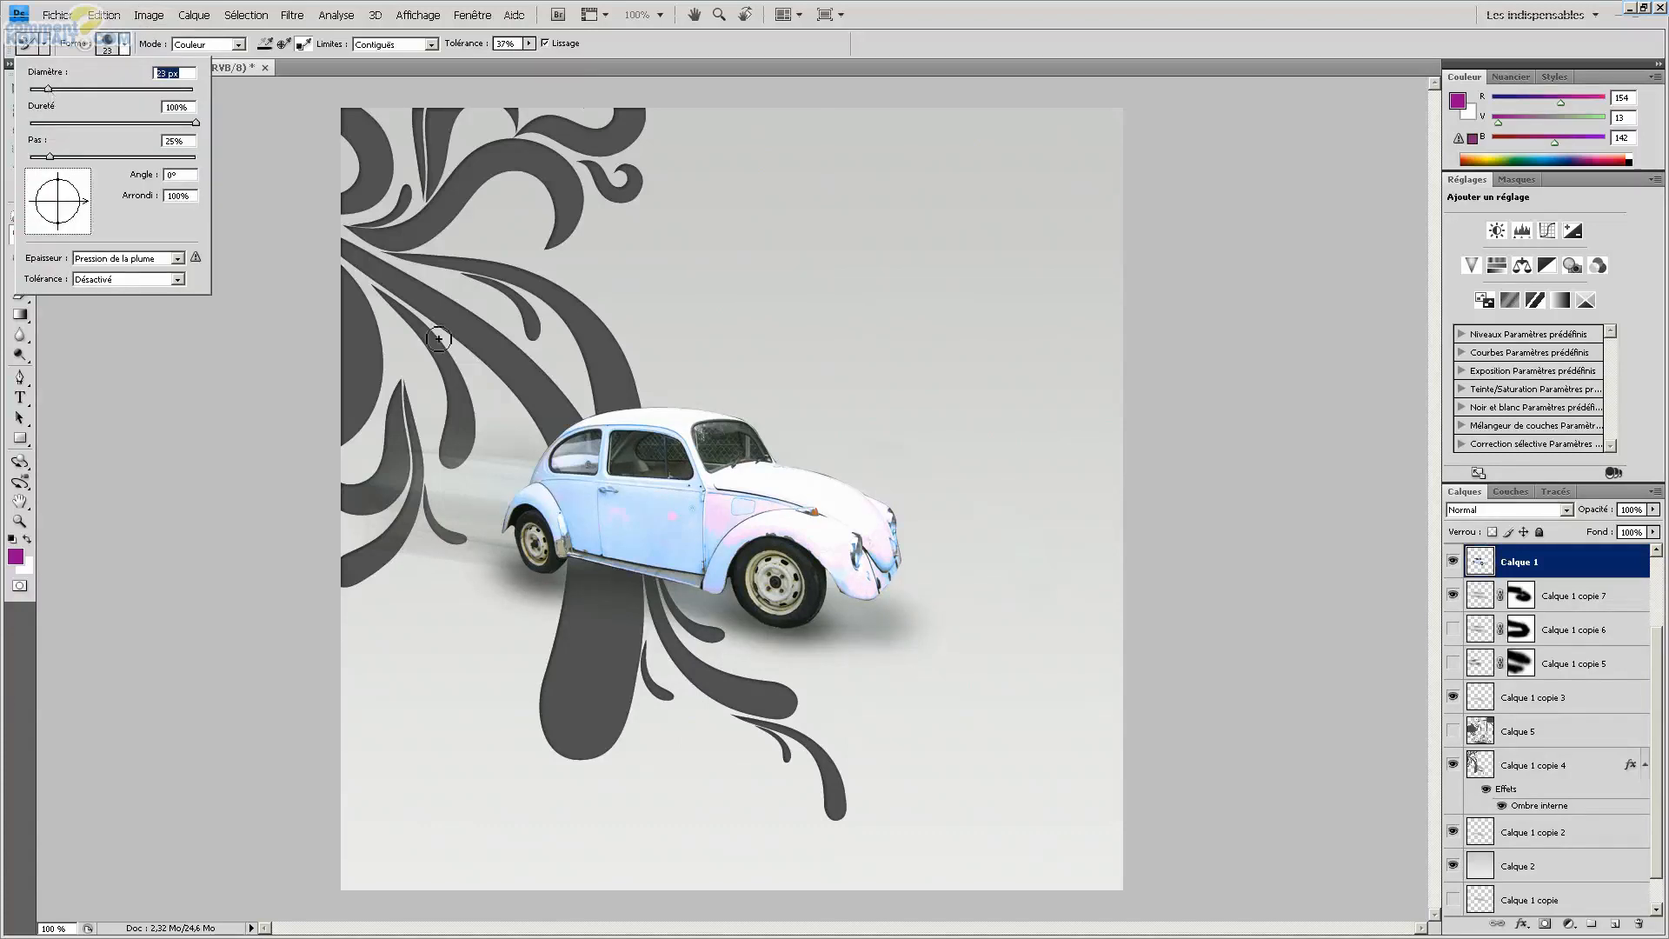
{"action": "left_click", "coordinate": [643, 535]}
{"action": "mouse_move", "coordinate": [617, 515]}
{"action": "left_mouse_down"}
{"action": "mouse_move", "coordinate": [719, 514]}
{"action": "mouse_move", "coordinate": [634, 505]}
{"action": "mouse_move", "coordinate": [703, 484]}
{"action": "left_mouse_up"}
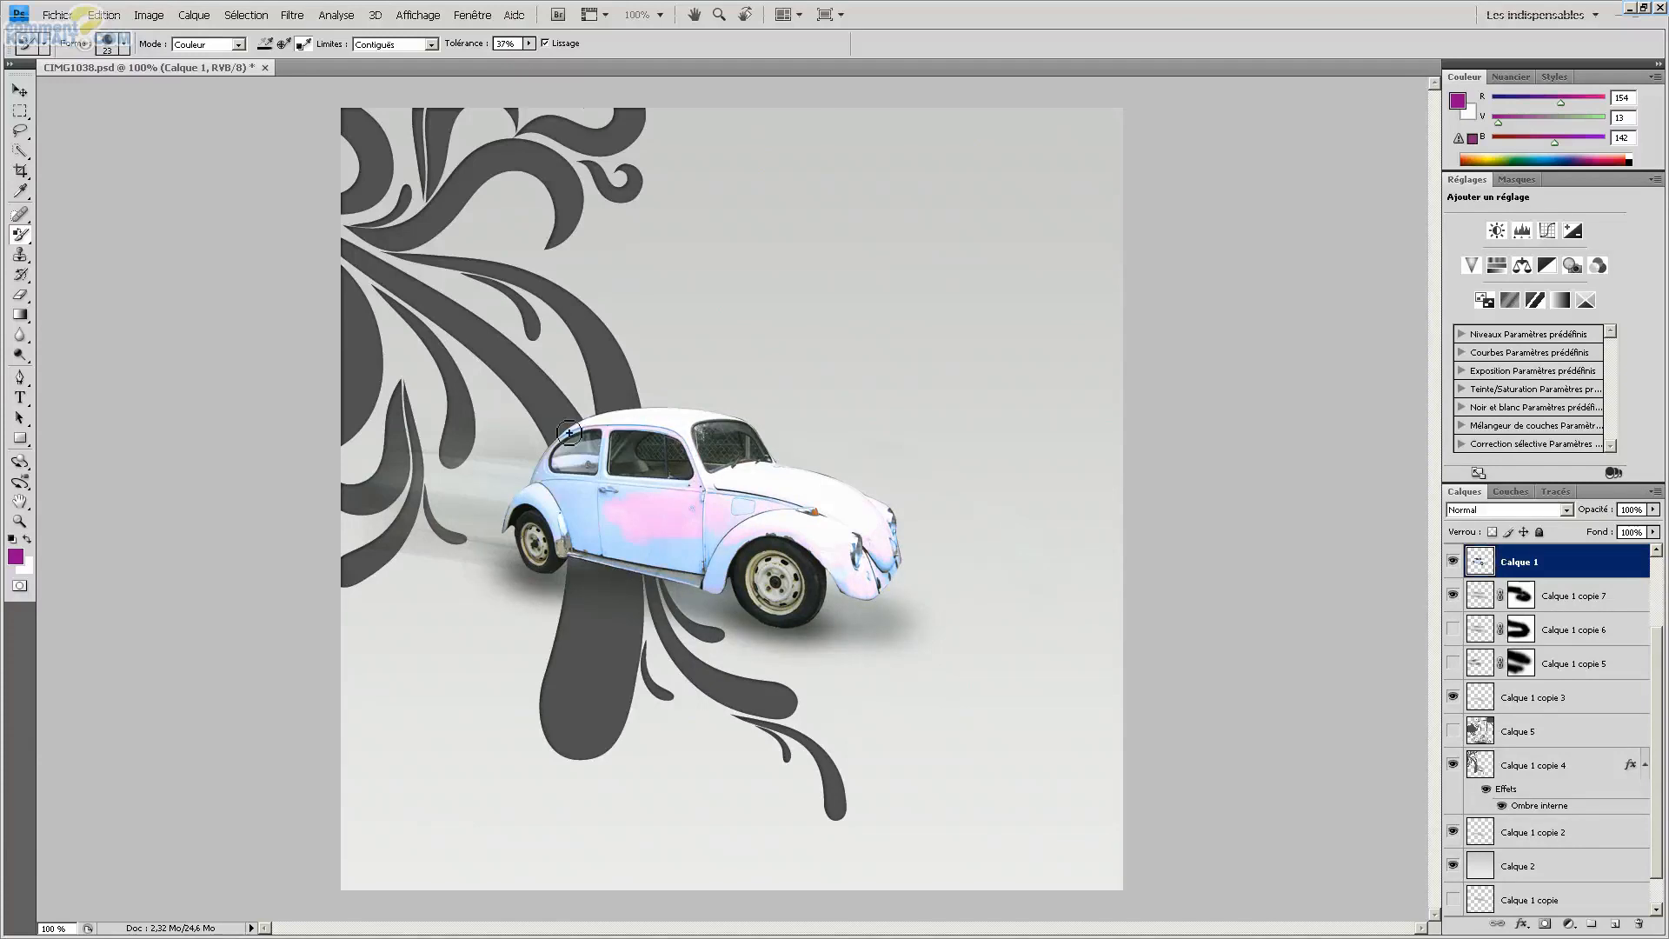
{"action": "mouse_move", "coordinate": [556, 456]}
{"action": "left_mouse_down"}
{"action": "mouse_move", "coordinate": [607, 482]}
{"action": "mouse_move", "coordinate": [612, 434]}
{"action": "mouse_move", "coordinate": [612, 518]}
{"action": "mouse_move", "coordinate": [582, 523]}
{"action": "mouse_move", "coordinate": [568, 493]}
{"action": "mouse_move", "coordinate": [616, 508]}
{"action": "mouse_move", "coordinate": [564, 489]}
{"action": "mouse_move", "coordinate": [509, 517]}
{"action": "mouse_move", "coordinate": [583, 516]}
{"action": "mouse_move", "coordinate": [616, 546]}
{"action": "mouse_move", "coordinate": [718, 539]}
{"action": "mouse_move", "coordinate": [637, 555]}
{"action": "mouse_move", "coordinate": [568, 526]}
{"action": "mouse_move", "coordinate": [657, 564]}
{"action": "mouse_move", "coordinate": [727, 560]}
{"action": "mouse_move", "coordinate": [716, 580]}
{"action": "mouse_move", "coordinate": [781, 536]}
{"action": "mouse_move", "coordinate": [849, 552]}
{"action": "mouse_move", "coordinate": [872, 591]}
{"action": "mouse_move", "coordinate": [904, 566]}
{"action": "mouse_move", "coordinate": [856, 592]}
{"action": "mouse_move", "coordinate": [890, 556]}
{"action": "left_mouse_up"}
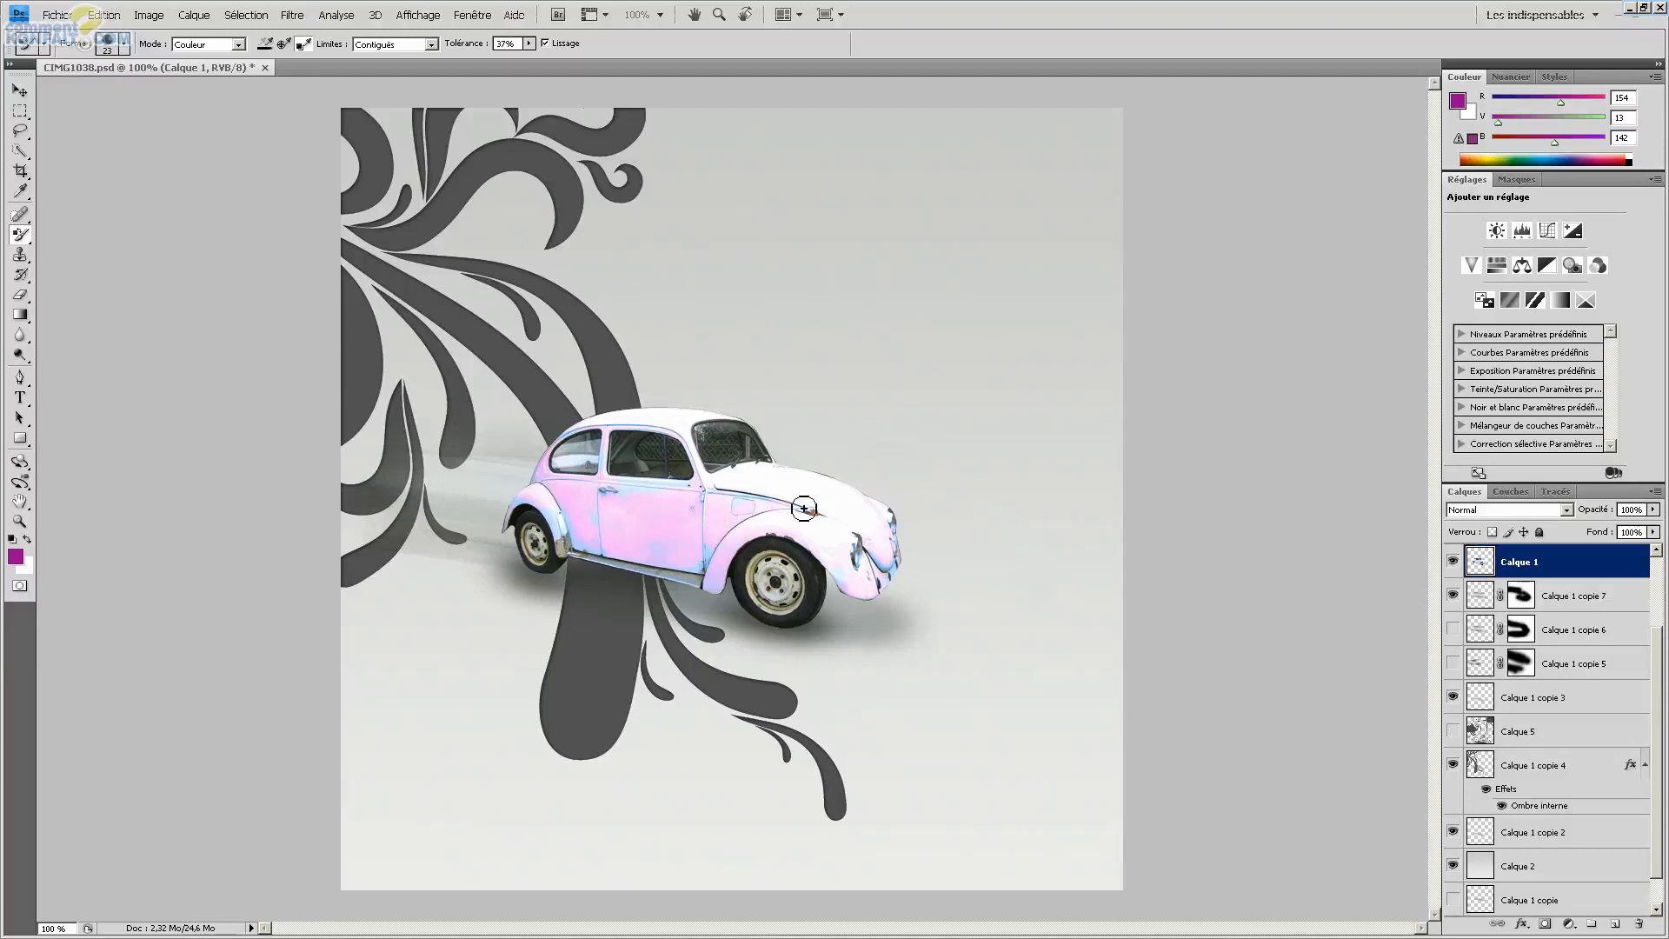
Step: Raise the tolerance to 50% and recolour the remaining blue areas on the car's front and lower door
{"action": "key", "text": "ctrl+plus"}
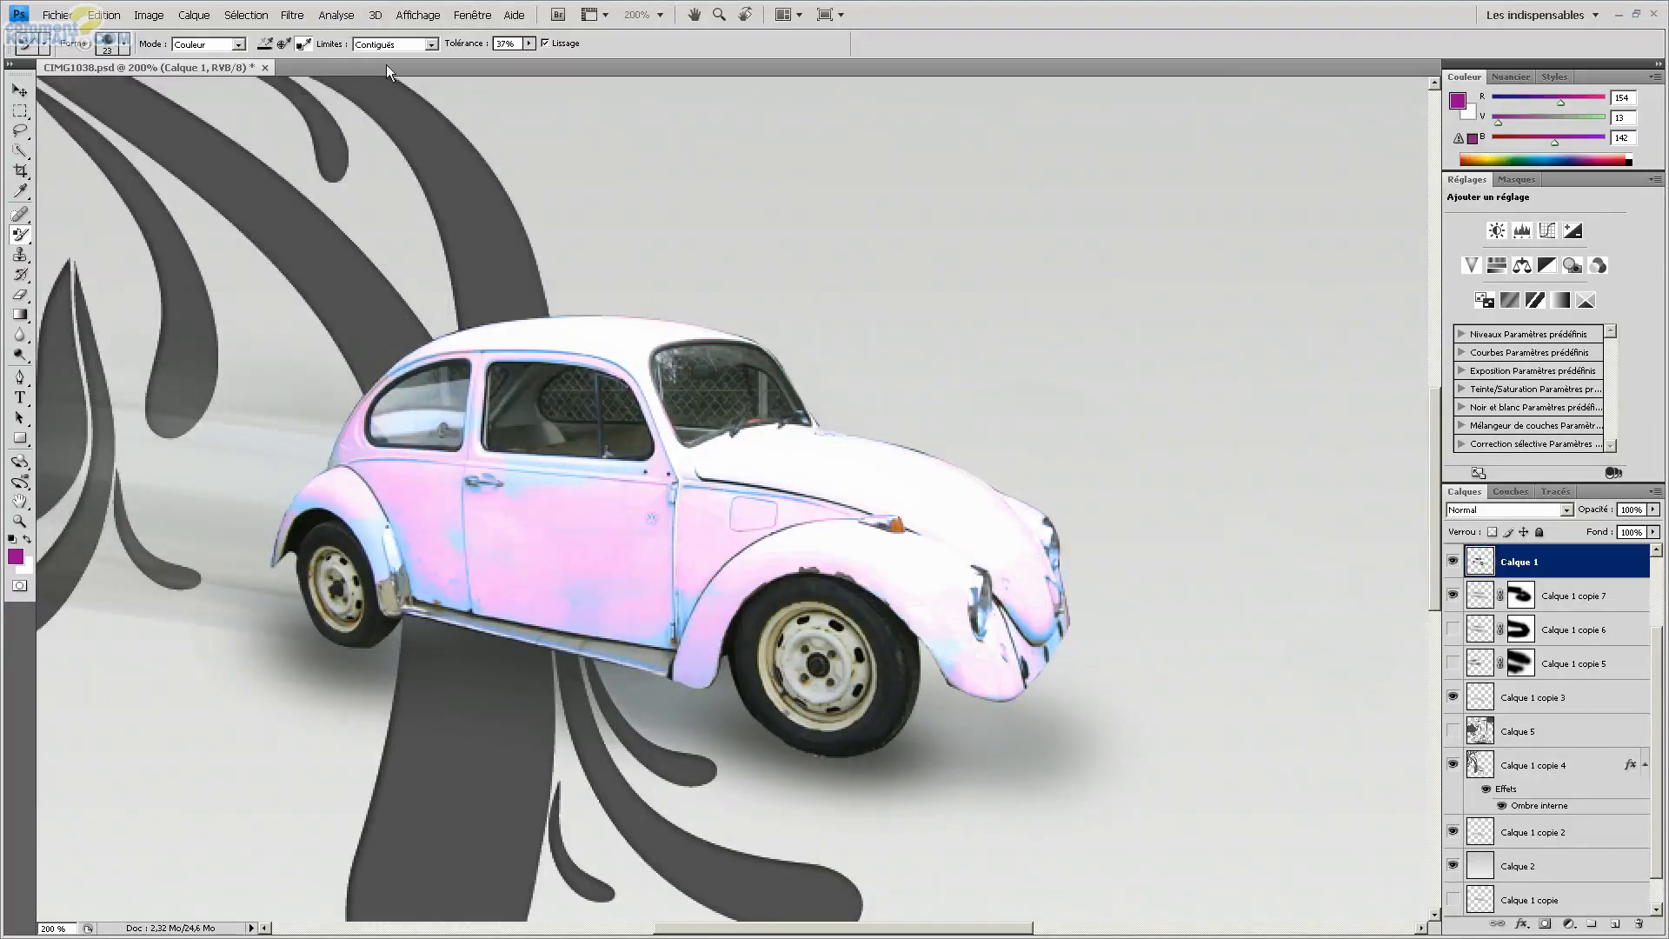
{"action": "left_click_drag", "start_coordinate": [529, 43], "coordinate": [542, 63]}
{"action": "left_click", "coordinate": [177, 3]}
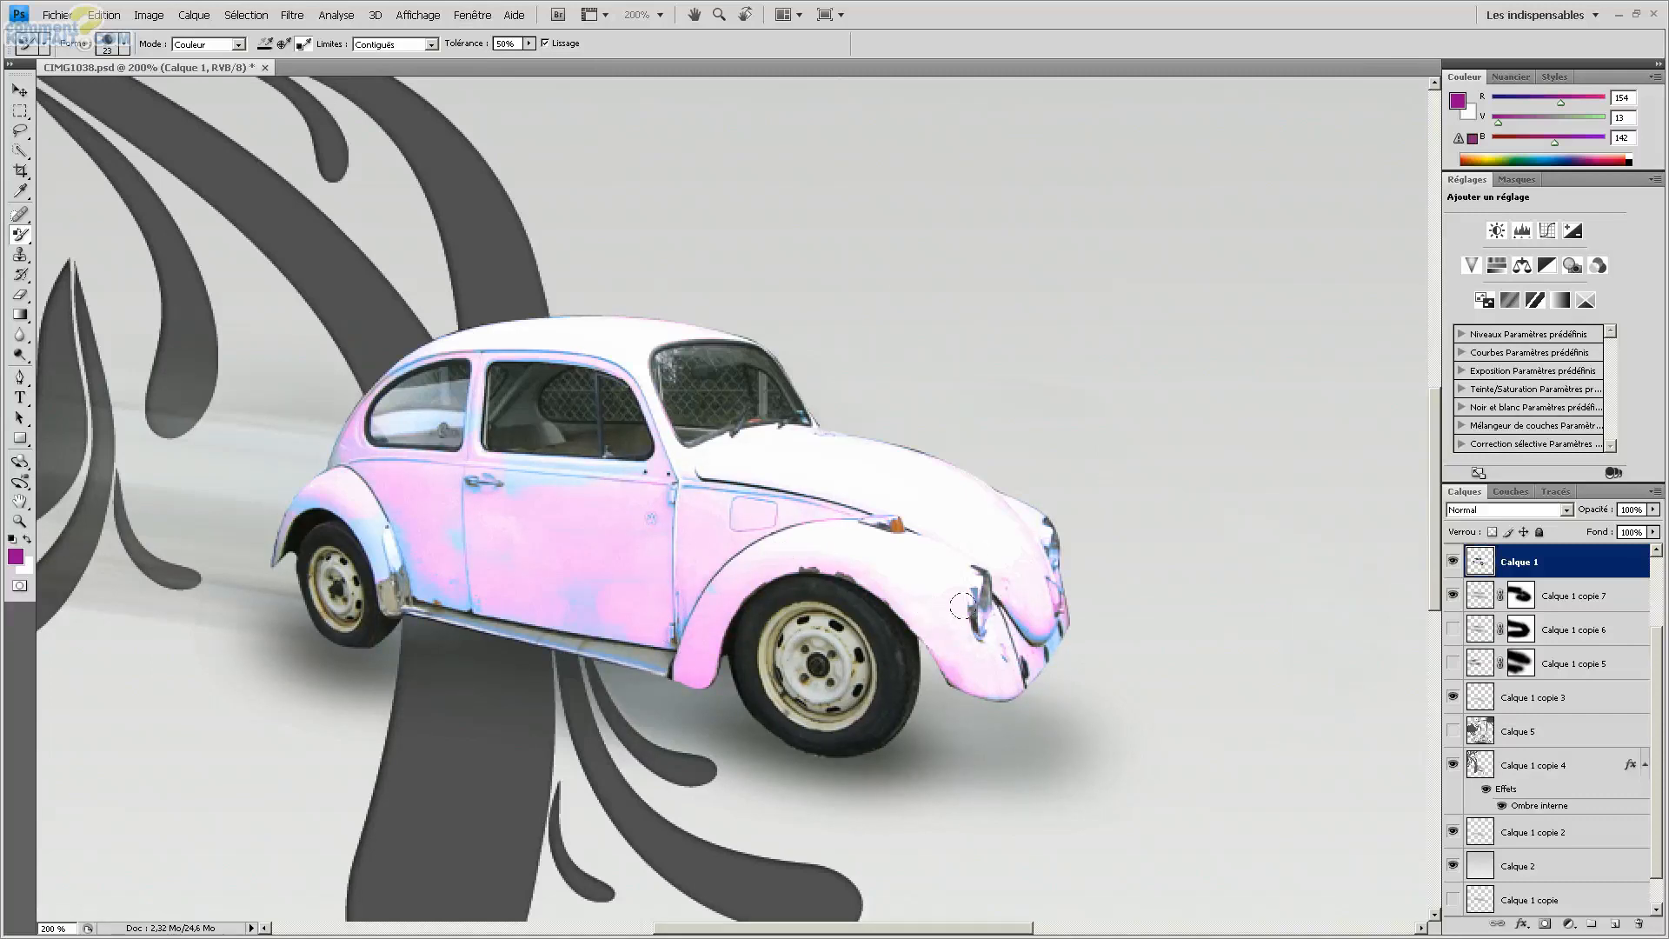
{"action": "left_click_drag", "start_coordinate": [1055, 616], "coordinate": [1040, 600]}
{"action": "left_click_drag", "start_coordinate": [676, 629], "coordinate": [670, 635]}
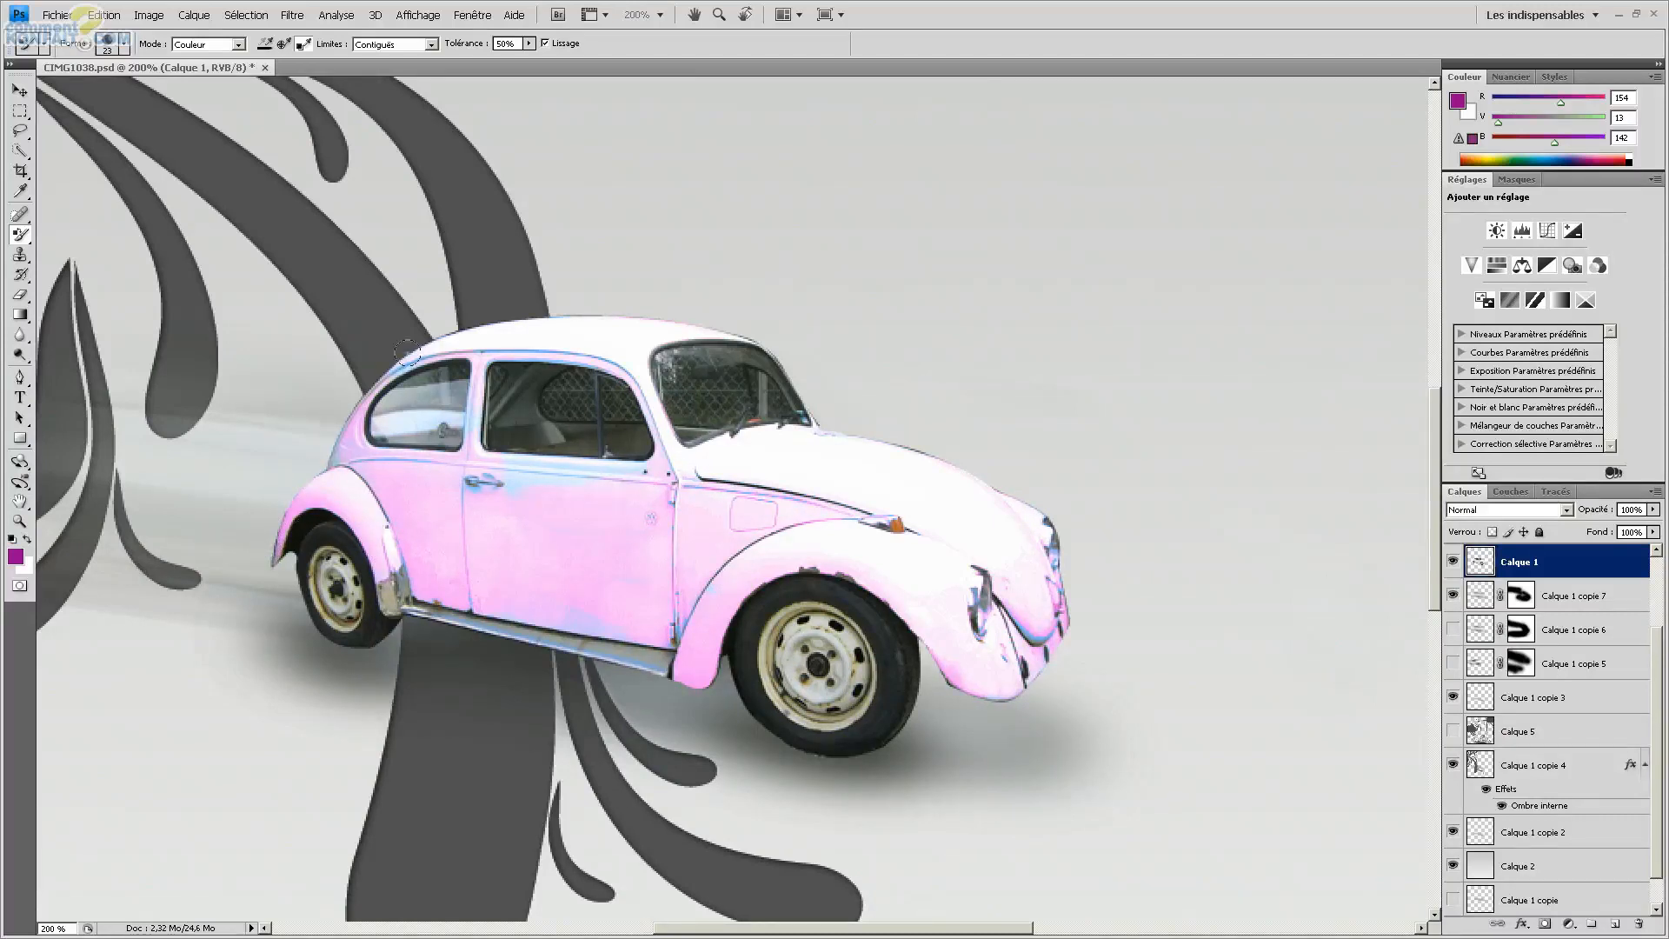
Step: Reduce the brush to 7 px and recolour the thin blue edges around the side window and upper door
{"action": "left_click", "coordinate": [124, 42]}
{"action": "left_click_drag", "start_coordinate": [54, 82], "coordinate": [35, 85]}
{"action": "left_click", "coordinate": [165, 3]}
{"action": "left_click_drag", "start_coordinate": [494, 363], "coordinate": [621, 373]}
{"action": "mouse_move", "coordinate": [490, 477]}
{"action": "left_mouse_down"}
{"action": "mouse_move", "coordinate": [601, 488]}
{"action": "mouse_move", "coordinate": [461, 488]}
{"action": "mouse_move", "coordinate": [529, 498]}
{"action": "mouse_move", "coordinate": [657, 477]}
{"action": "left_mouse_up"}
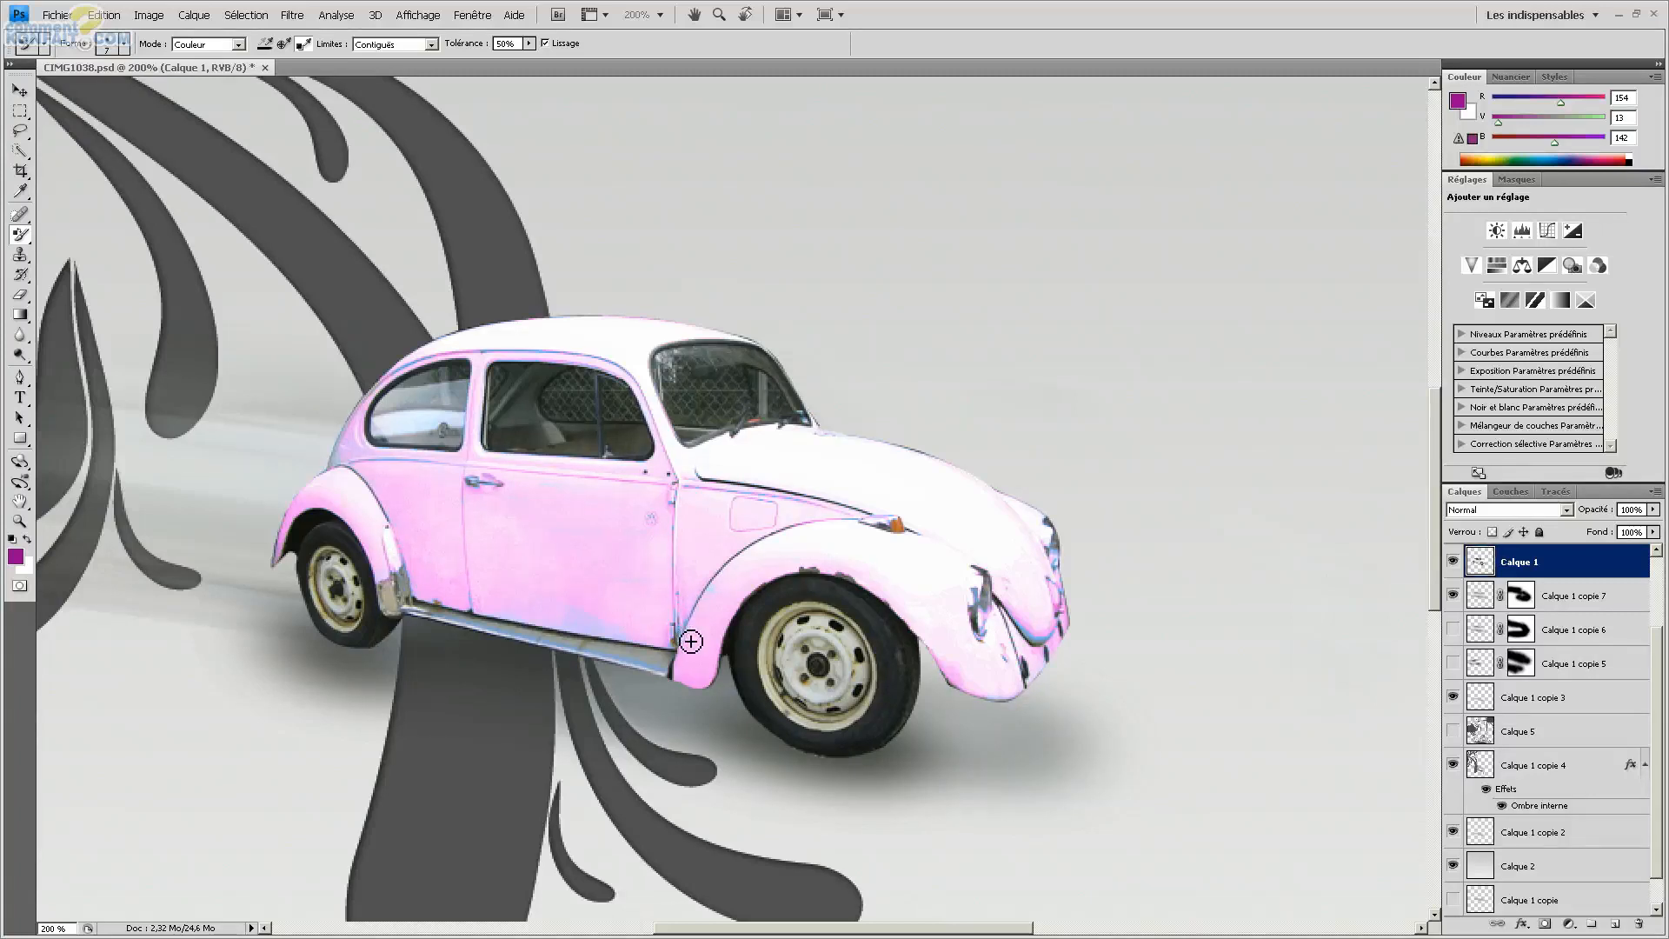
Step: Raise the tolerance to 66% and recolour the leftover blue along the door edges, front end, hood and window frame
{"action": "left_click", "coordinate": [528, 44]}
{"action": "left_click_drag", "start_coordinate": [529, 61], "coordinate": [542, 62]}
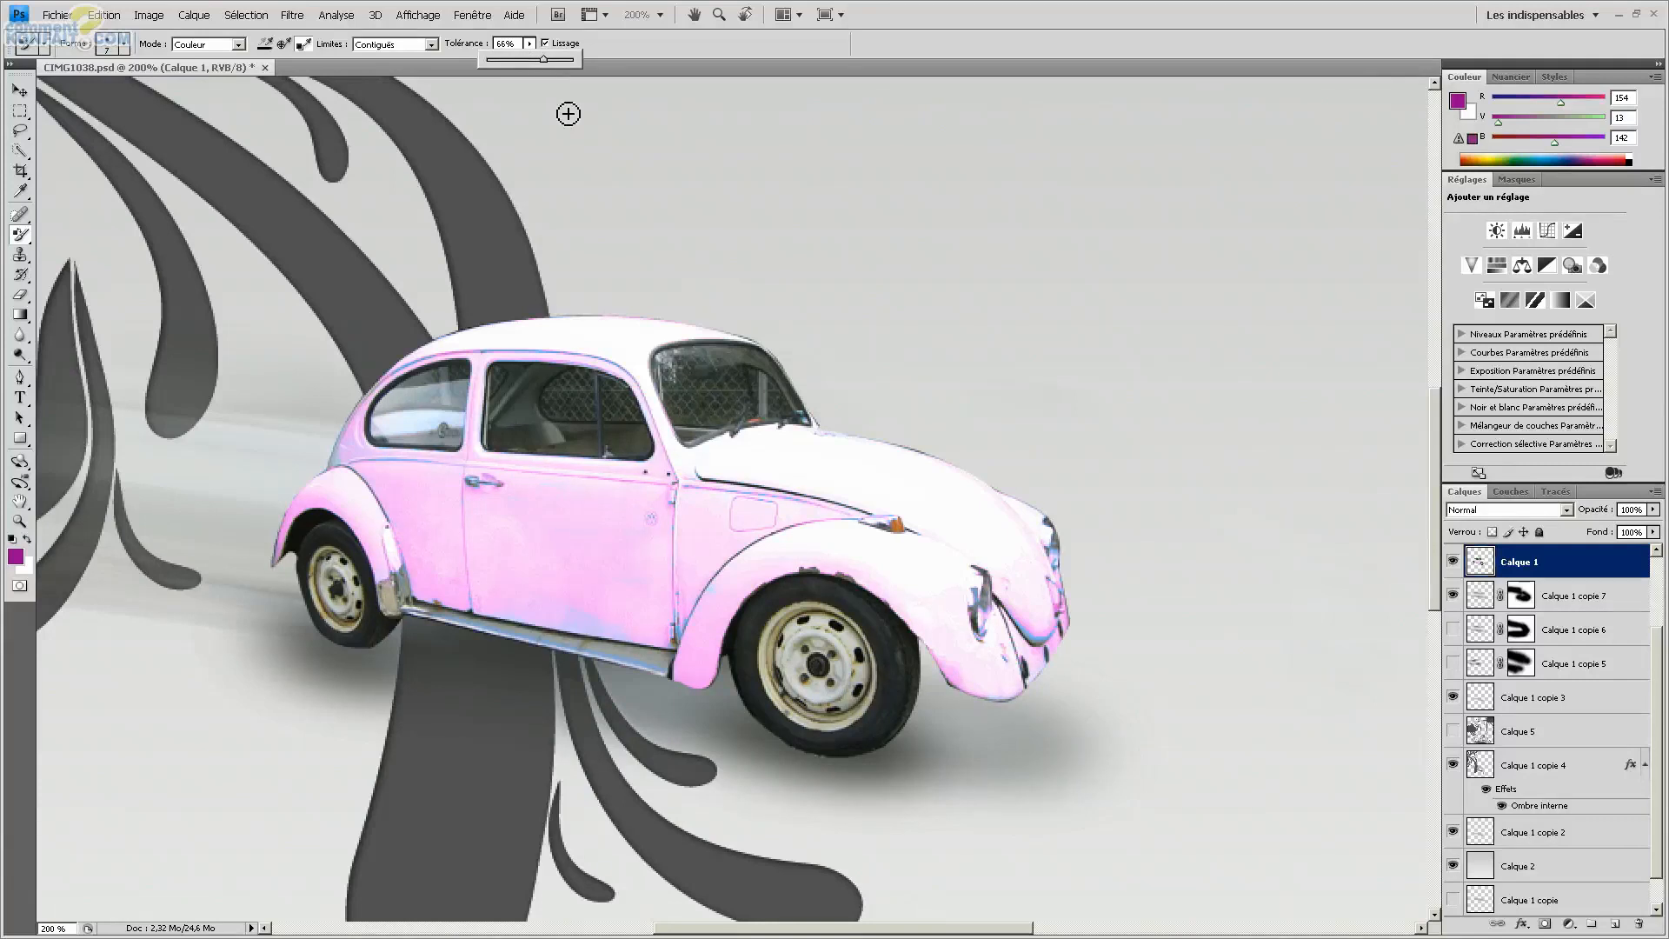
{"action": "mouse_move", "coordinate": [686, 618]}
{"action": "left_mouse_down"}
{"action": "mouse_move", "coordinate": [613, 635]}
{"action": "mouse_move", "coordinate": [556, 624]}
{"action": "mouse_move", "coordinate": [628, 618]}
{"action": "mouse_move", "coordinate": [510, 591]}
{"action": "mouse_move", "coordinate": [652, 639]}
{"action": "mouse_move", "coordinate": [599, 641]}
{"action": "mouse_move", "coordinate": [422, 593]}
{"action": "mouse_move", "coordinate": [400, 548]}
{"action": "mouse_move", "coordinate": [492, 511]}
{"action": "mouse_move", "coordinate": [462, 496]}
{"action": "left_mouse_up"}
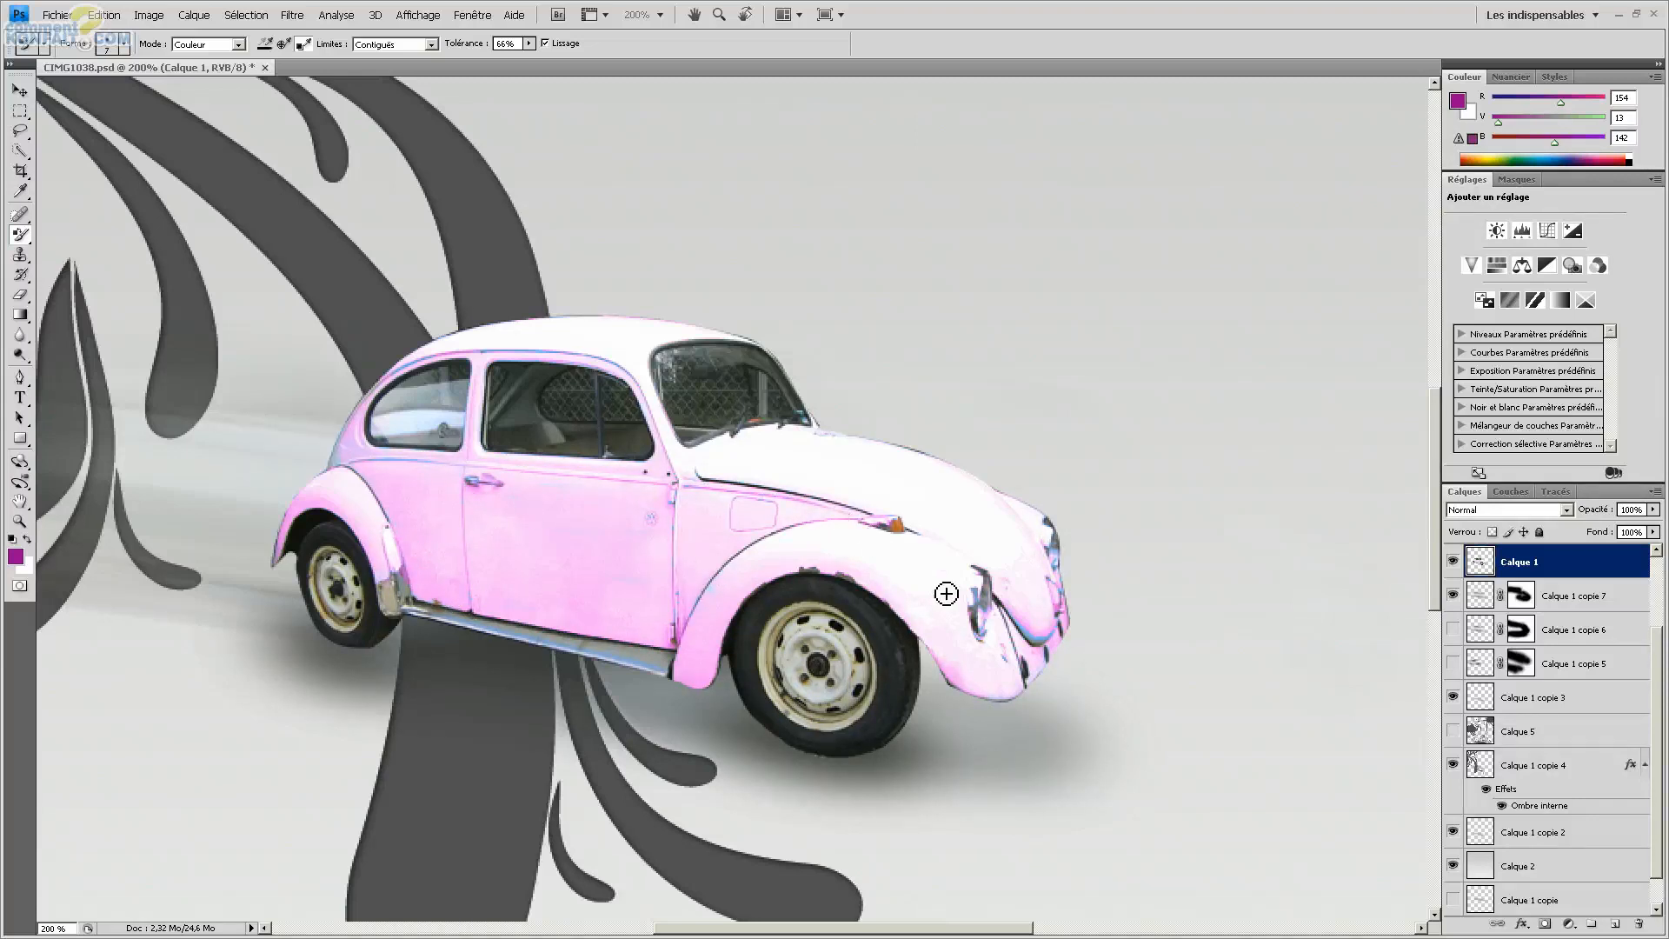
{"action": "mouse_move", "coordinate": [1063, 567]}
{"action": "left_mouse_down"}
{"action": "mouse_move", "coordinate": [1059, 623]}
{"action": "mouse_move", "coordinate": [1023, 636]}
{"action": "mouse_move", "coordinate": [1065, 629]}
{"action": "mouse_move", "coordinate": [1025, 653]}
{"action": "mouse_move", "coordinate": [1002, 614]}
{"action": "mouse_move", "coordinate": [1012, 581]}
{"action": "mouse_move", "coordinate": [981, 574]}
{"action": "mouse_move", "coordinate": [970, 622]}
{"action": "mouse_move", "coordinate": [998, 644]}
{"action": "mouse_move", "coordinate": [1056, 597]}
{"action": "mouse_move", "coordinate": [1045, 571]}
{"action": "mouse_move", "coordinate": [1070, 545]}
{"action": "left_mouse_up"}
{"action": "mouse_move", "coordinate": [898, 477]}
{"action": "left_mouse_down"}
{"action": "mouse_move", "coordinate": [835, 440]}
{"action": "mouse_move", "coordinate": [947, 477]}
{"action": "mouse_move", "coordinate": [894, 488]}
{"action": "left_mouse_up"}
{"action": "mouse_move", "coordinate": [573, 360]}
{"action": "left_mouse_down"}
{"action": "mouse_move", "coordinate": [459, 355]}
{"action": "mouse_move", "coordinate": [405, 372]}
{"action": "mouse_move", "coordinate": [342, 480]}
{"action": "mouse_move", "coordinate": [494, 472]}
{"action": "mouse_move", "coordinate": [476, 459]}
{"action": "mouse_move", "coordinate": [485, 416]}
{"action": "mouse_move", "coordinate": [477, 455]}
{"action": "mouse_move", "coordinate": [474, 435]}
{"action": "left_mouse_up"}
Step: Touch up the remaining blue traces along the roof, window frames, door seams, hood and front end at close range
{"action": "key", "text": "ctrl+plus"}
{"action": "key", "text": "ctrl+plus"}
{"action": "key", "text": "ctrl+plus"}
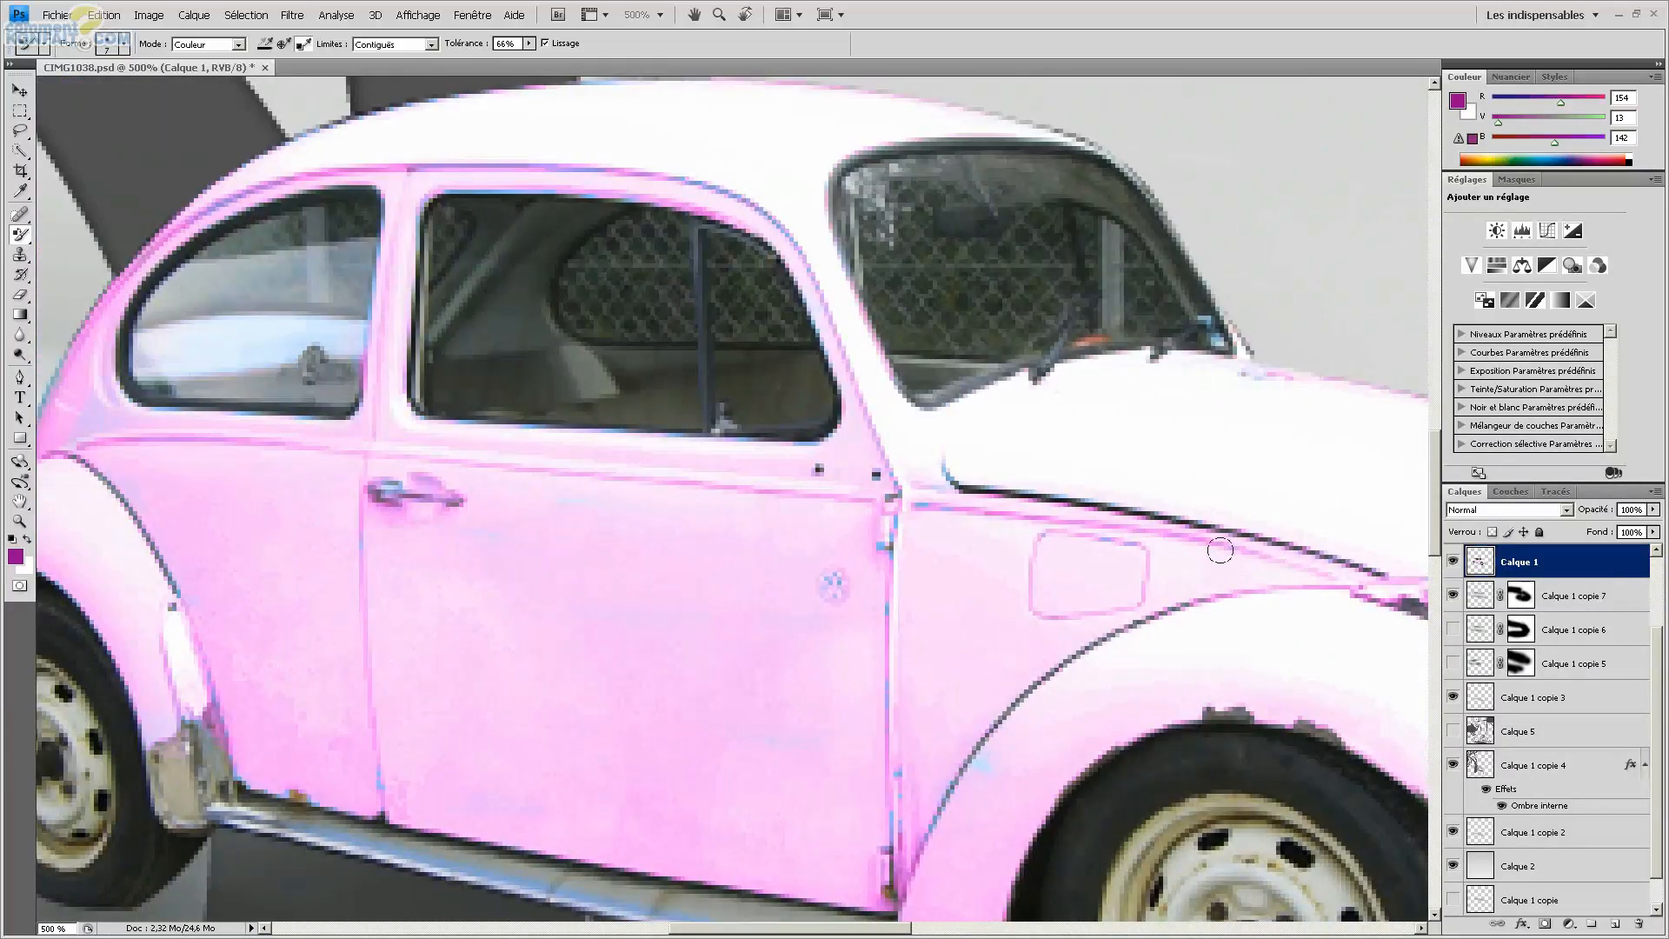
{"action": "scroll", "coordinate": [780, 331], "scroll_direction": "up", "scroll_amount": 2}
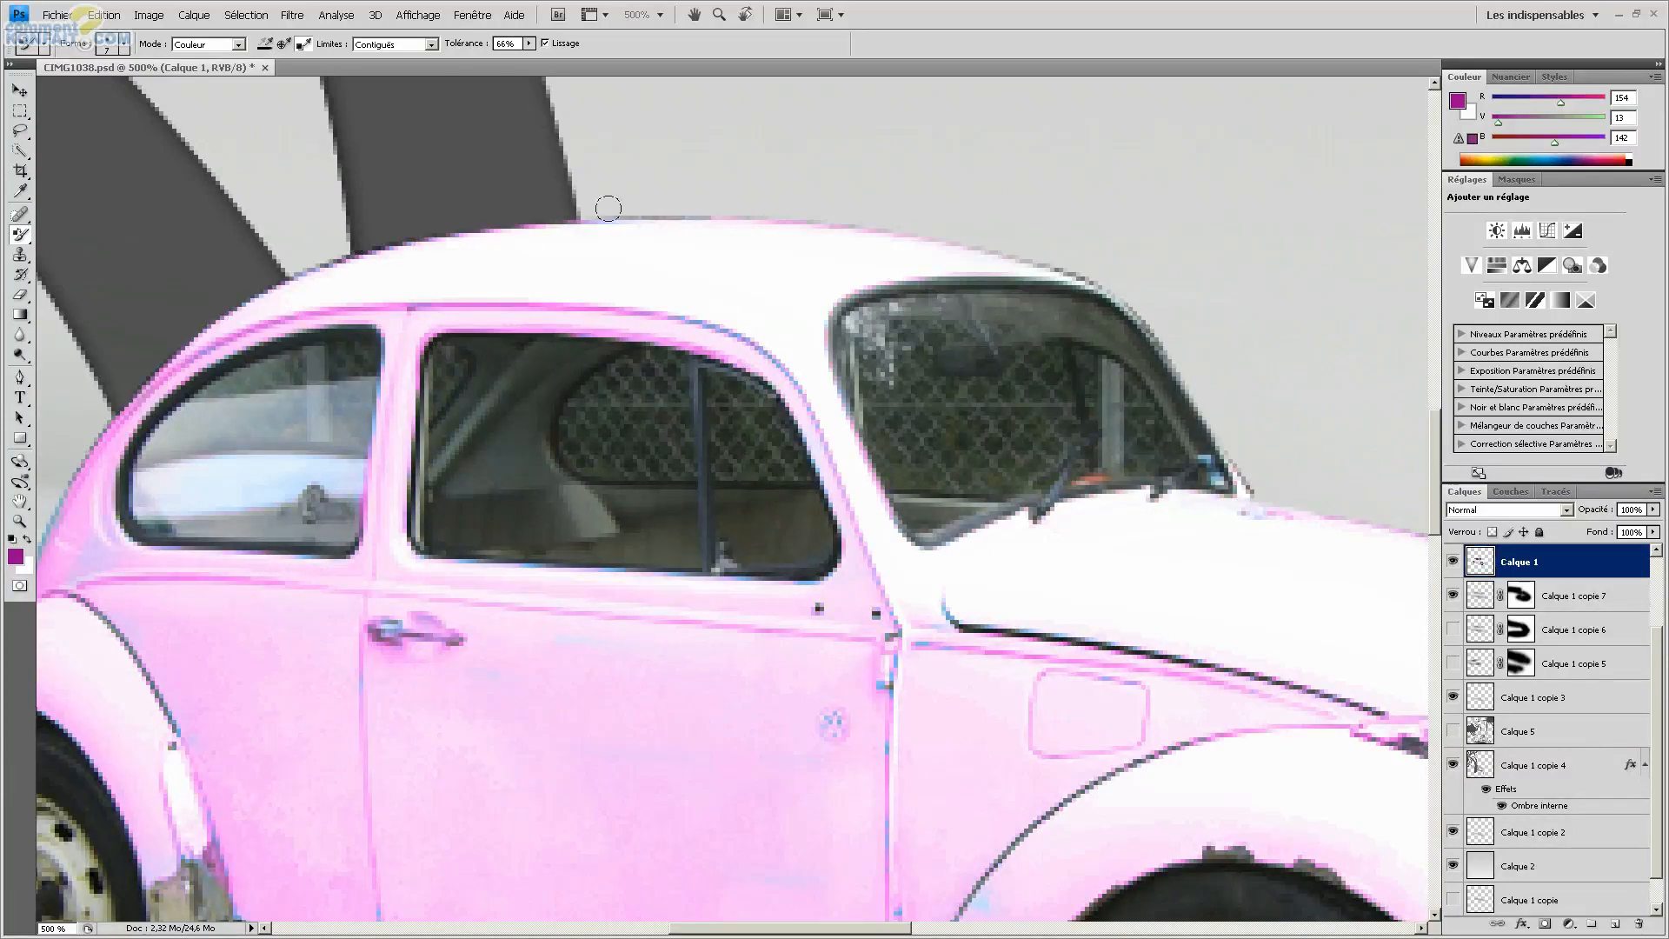
{"action": "left_click_drag", "start_coordinate": [774, 309], "coordinate": [925, 160]}
{"action": "left_click_drag", "start_coordinate": [798, 406], "coordinate": [962, 313]}
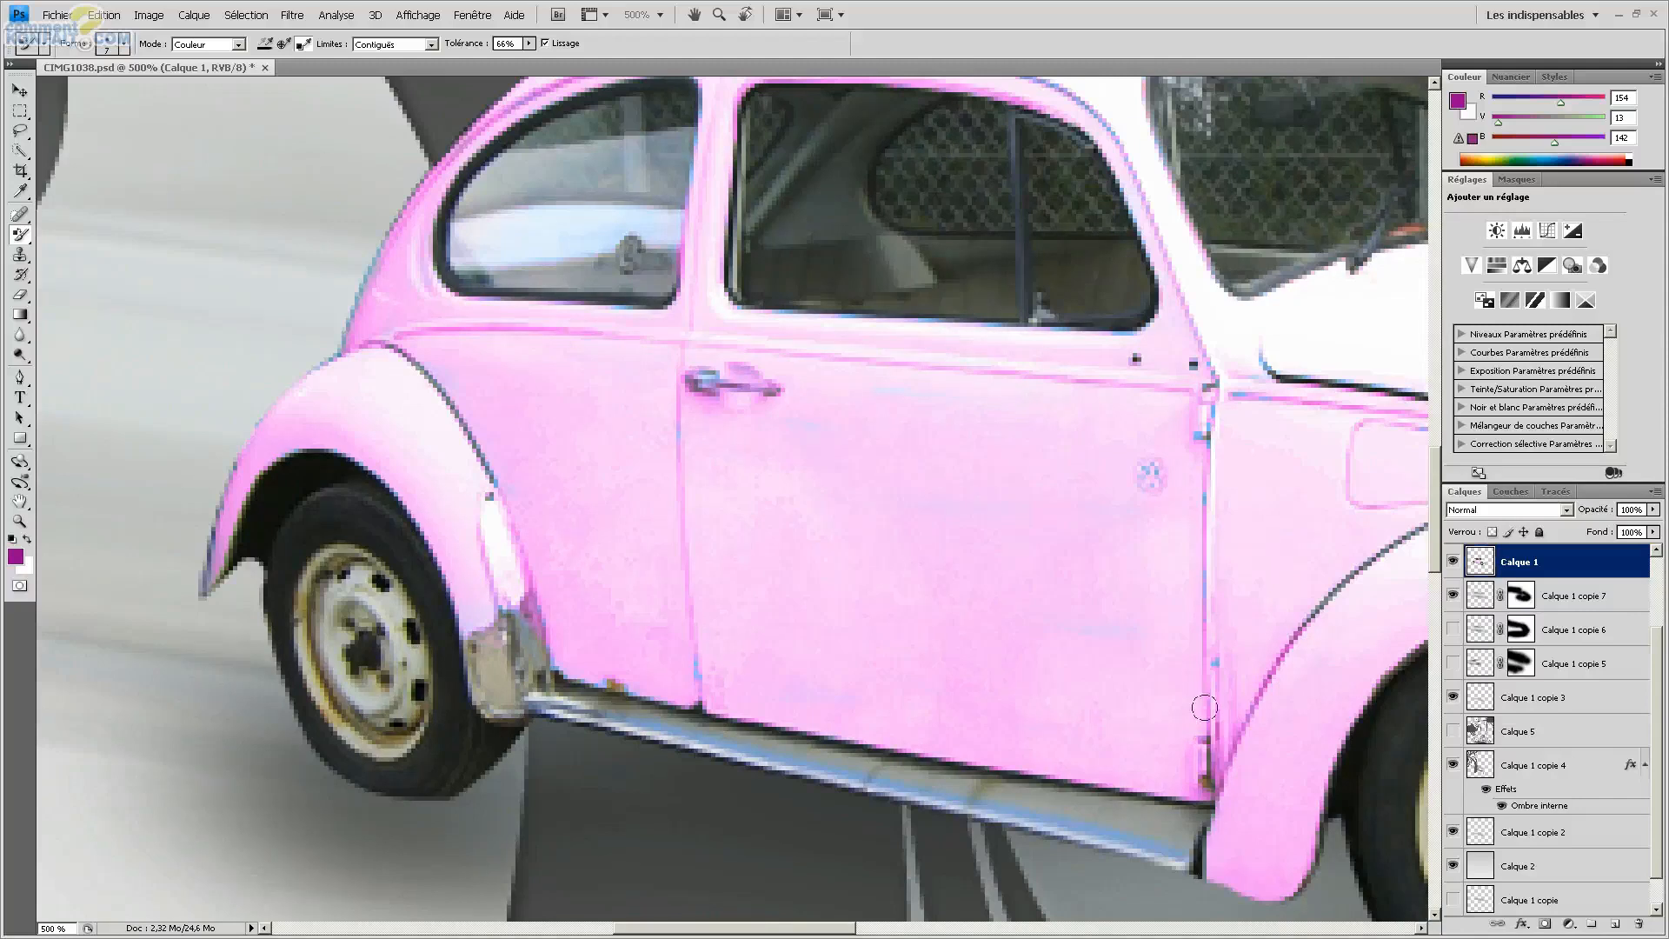
{"action": "left_click_drag", "start_coordinate": [1273, 457], "coordinate": [843, 486]}
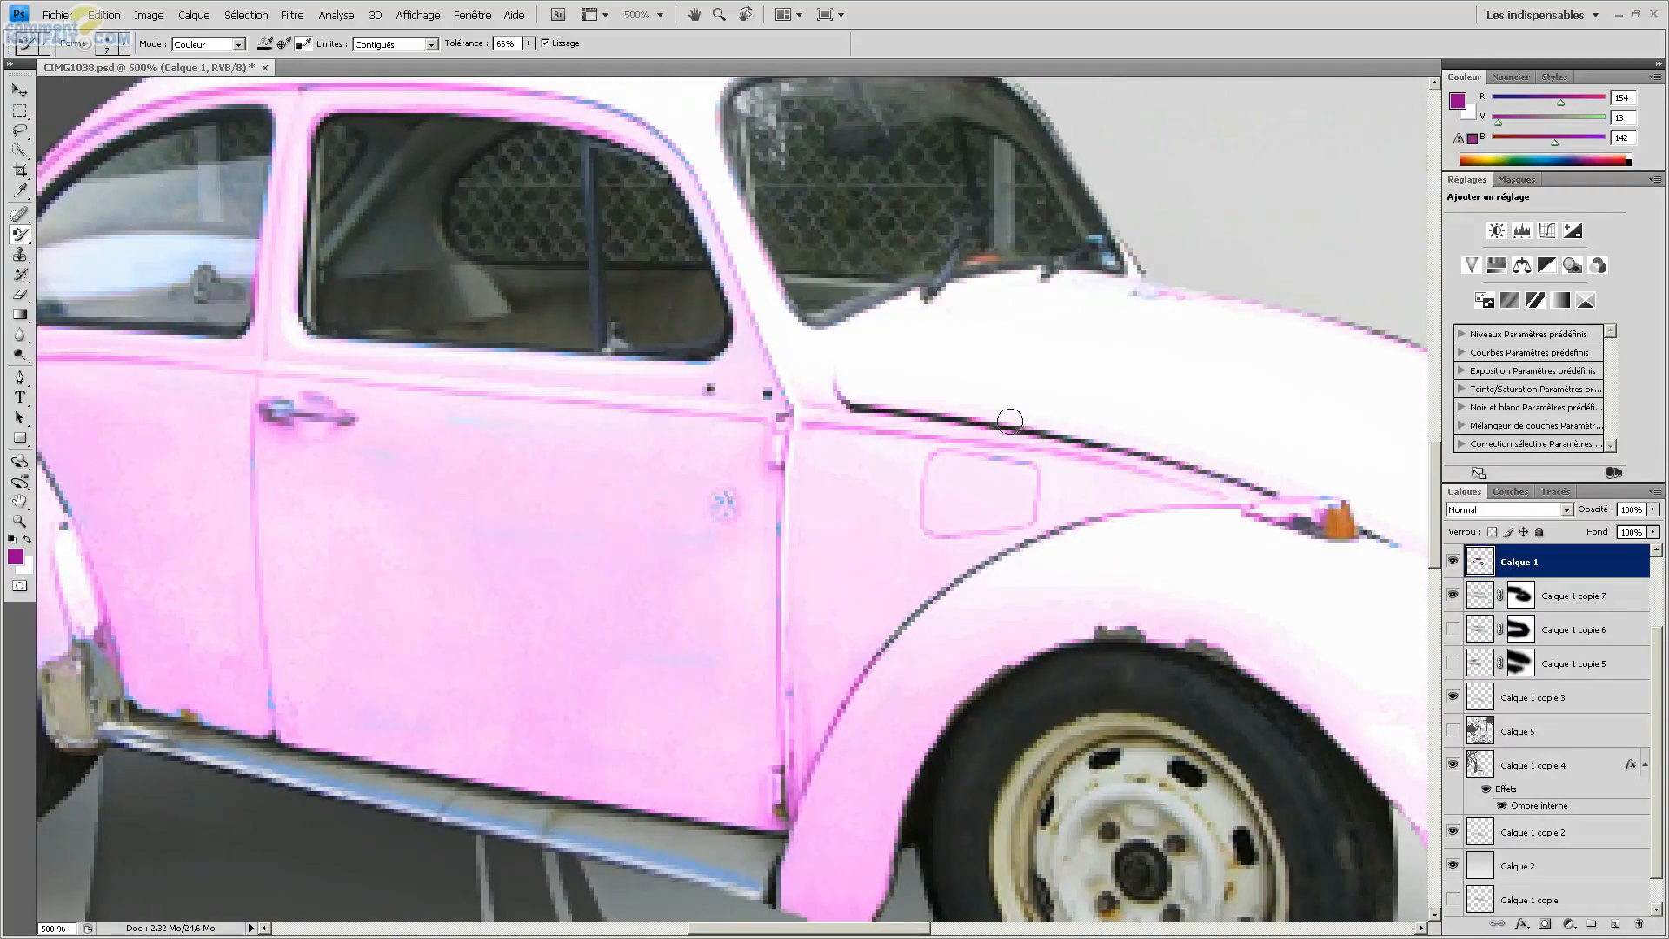
{"action": "left_click_drag", "start_coordinate": [1287, 538], "coordinate": [635, 197]}
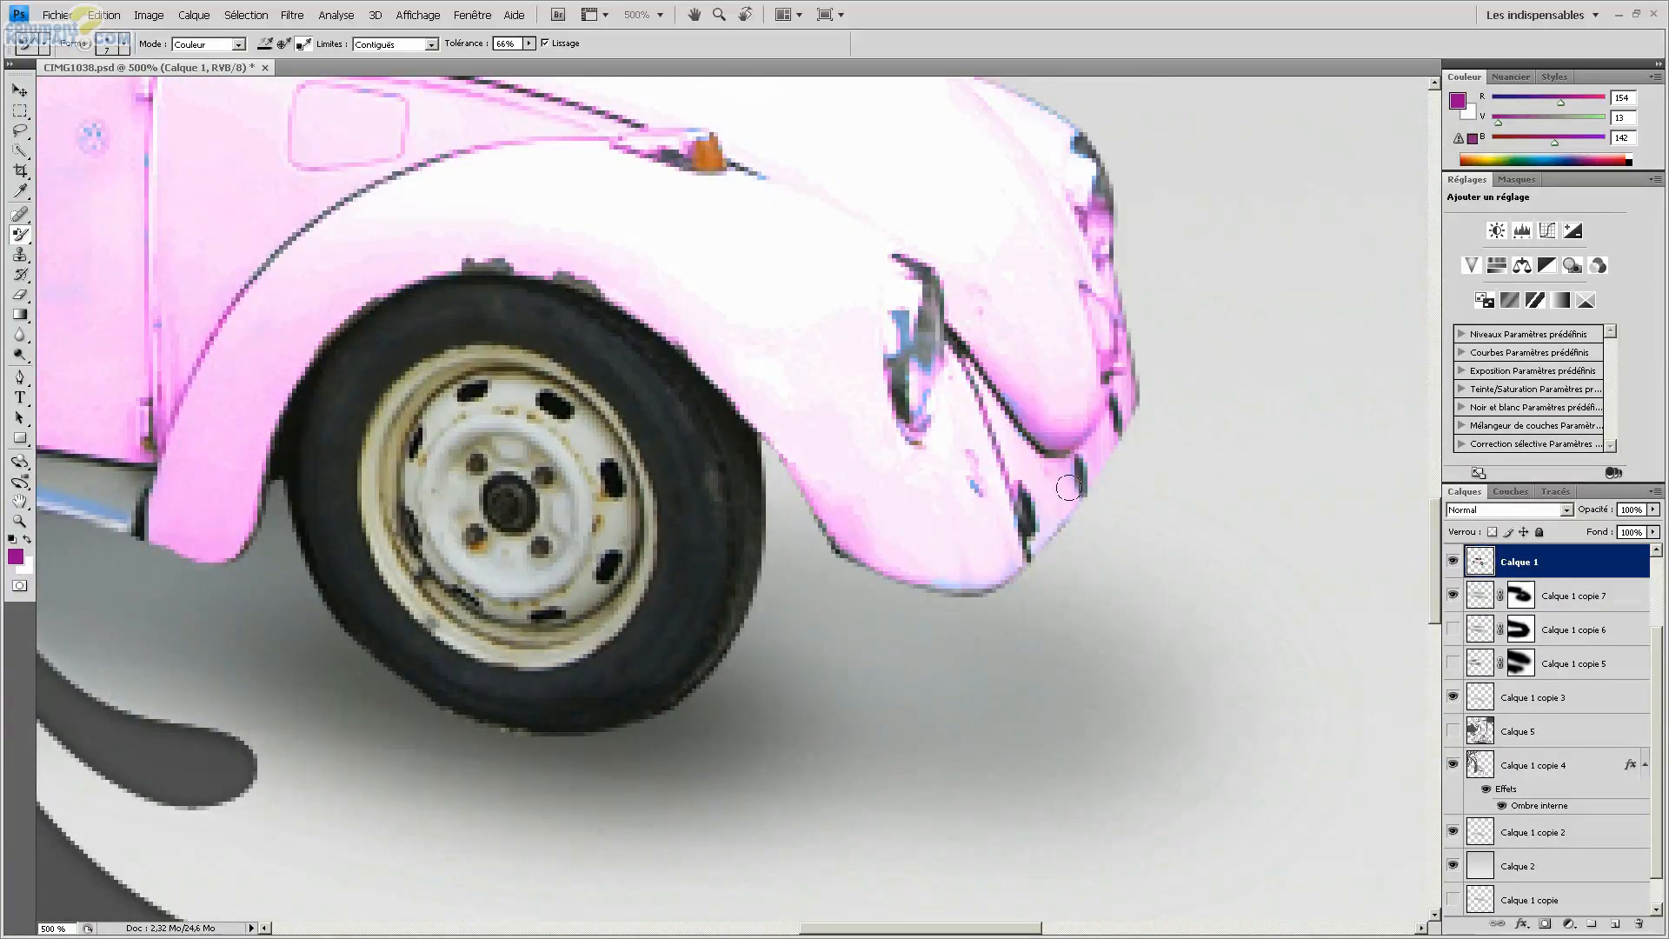
{"action": "scroll", "coordinate": [1068, 487], "scroll_direction": "up", "scroll_amount": 5}
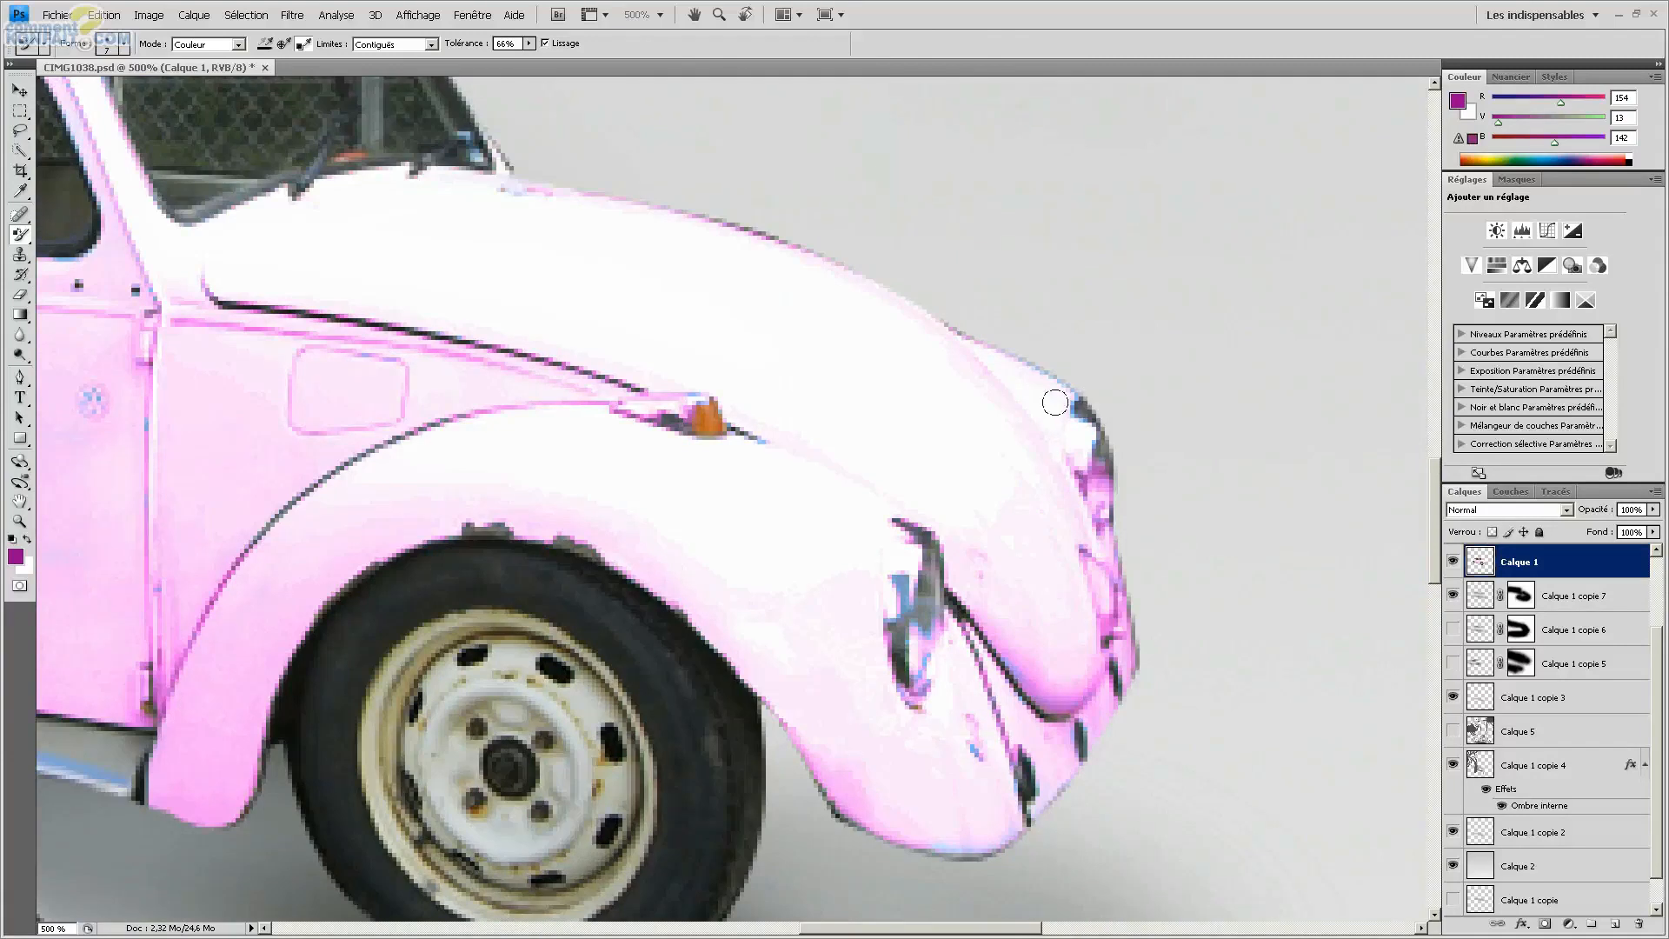
{"action": "scroll", "coordinate": [756, 391], "scroll_direction": "up", "scroll_amount": 1}
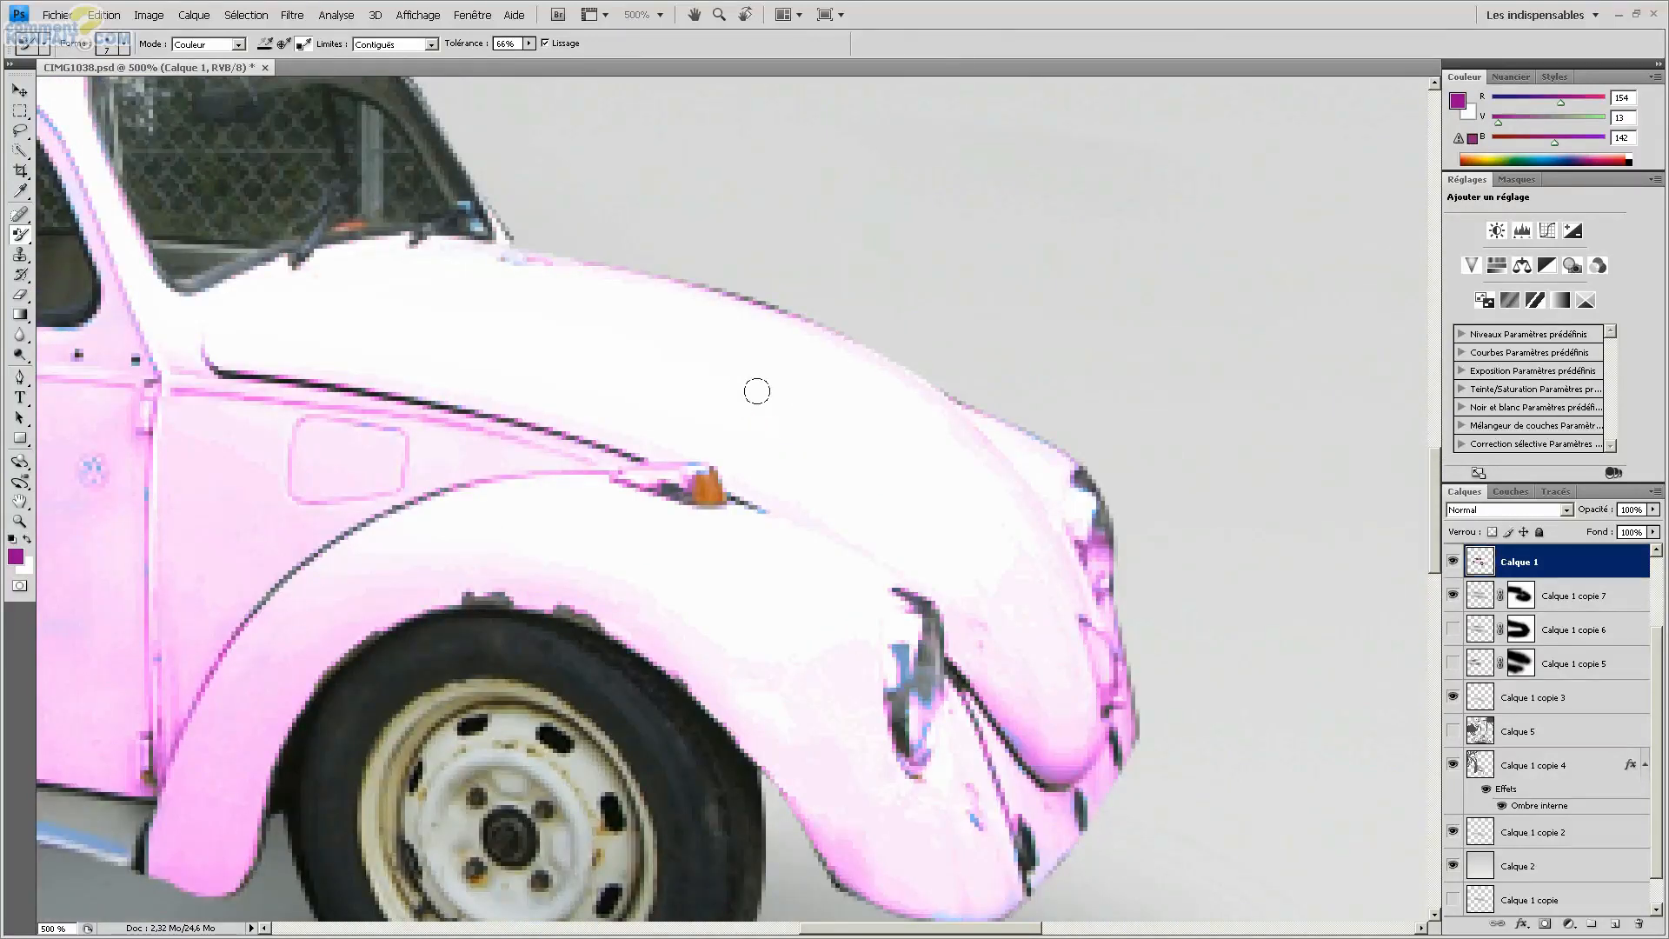
{"action": "key", "text": "ctrl+1"}
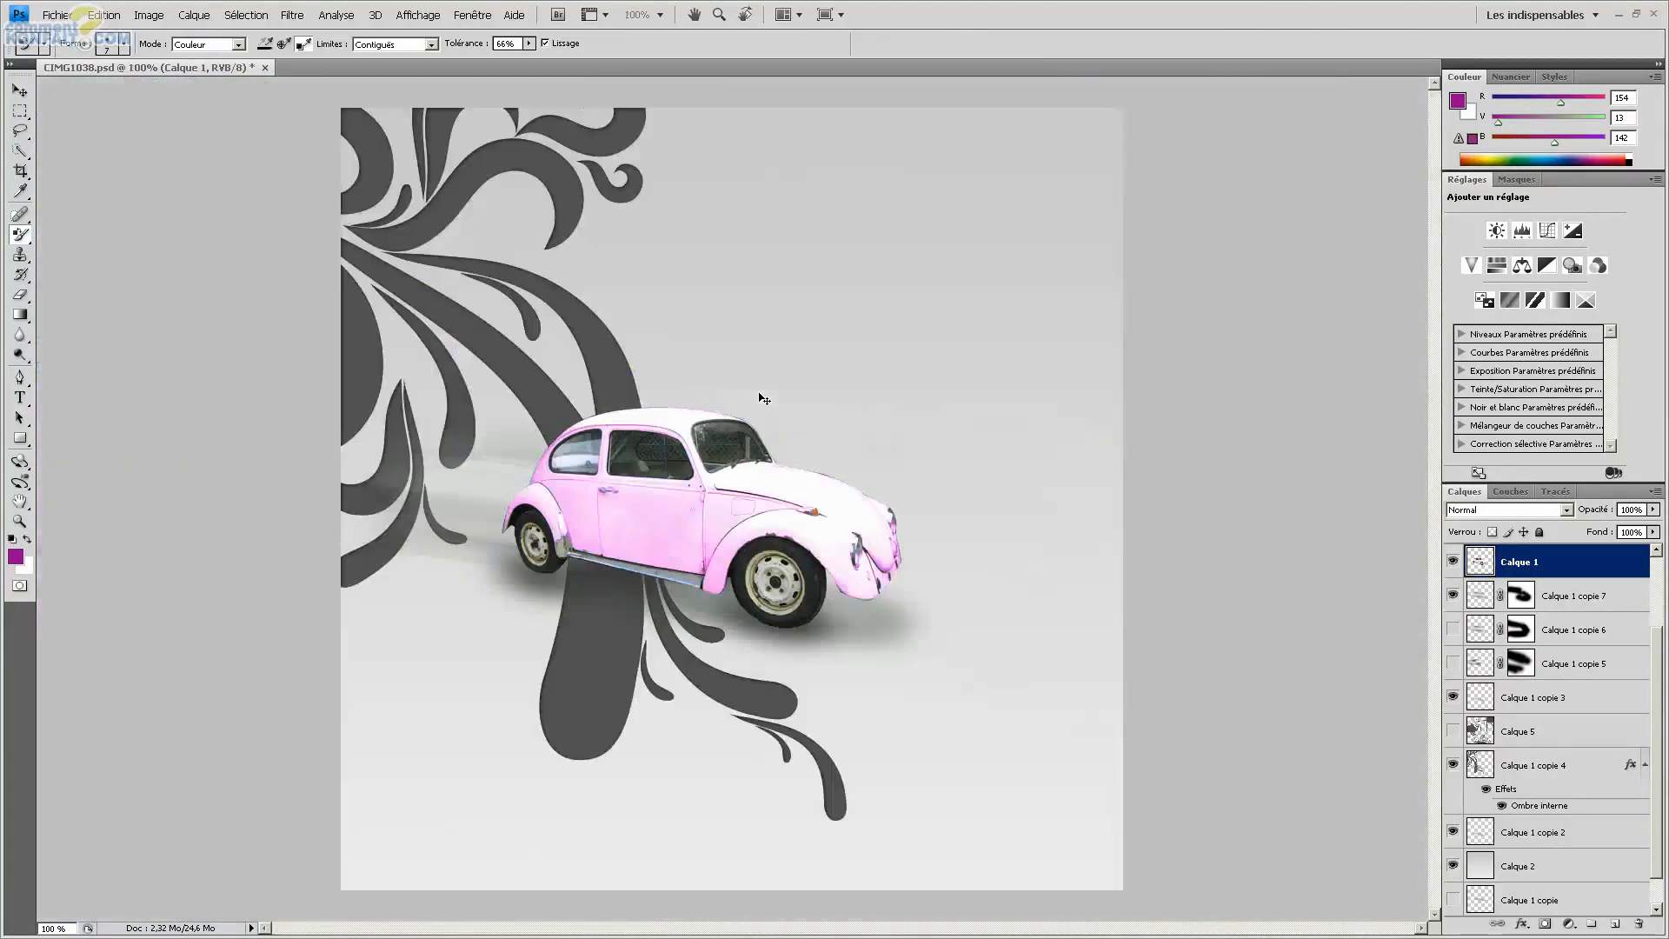